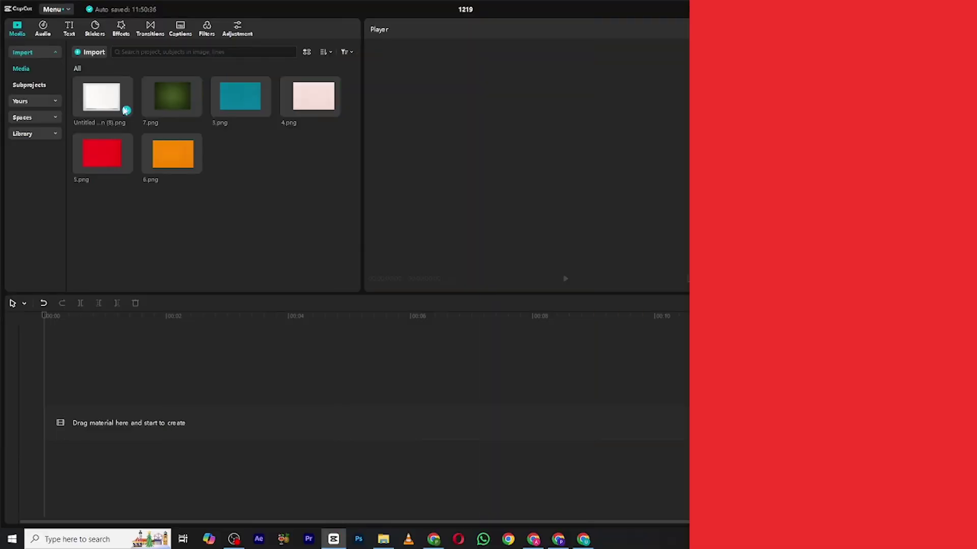
- Add the white Untitled design (8).png to the timeline and trim it with a Mirror mask, size 17, placed low at Y -341
left_click(124, 109)
left_click(912, 53)
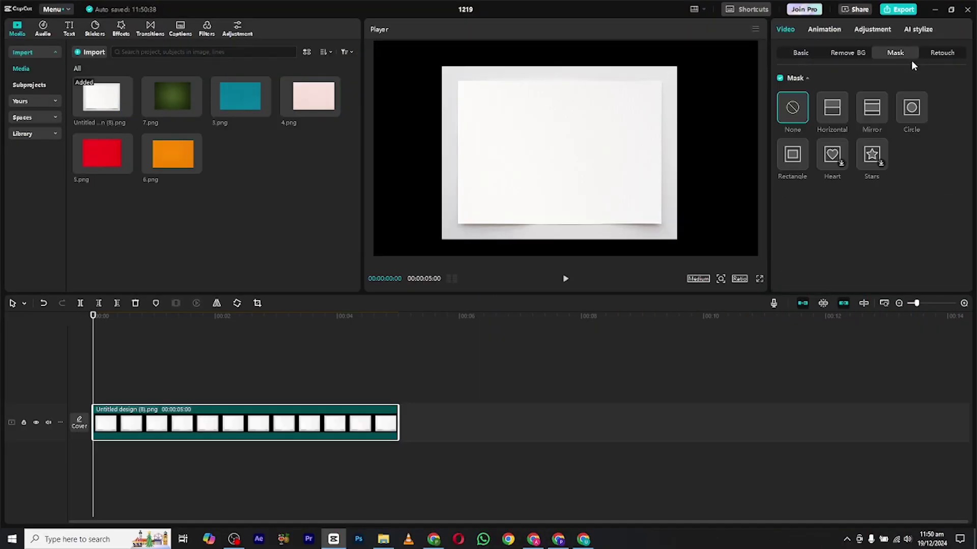
left_click(864, 120)
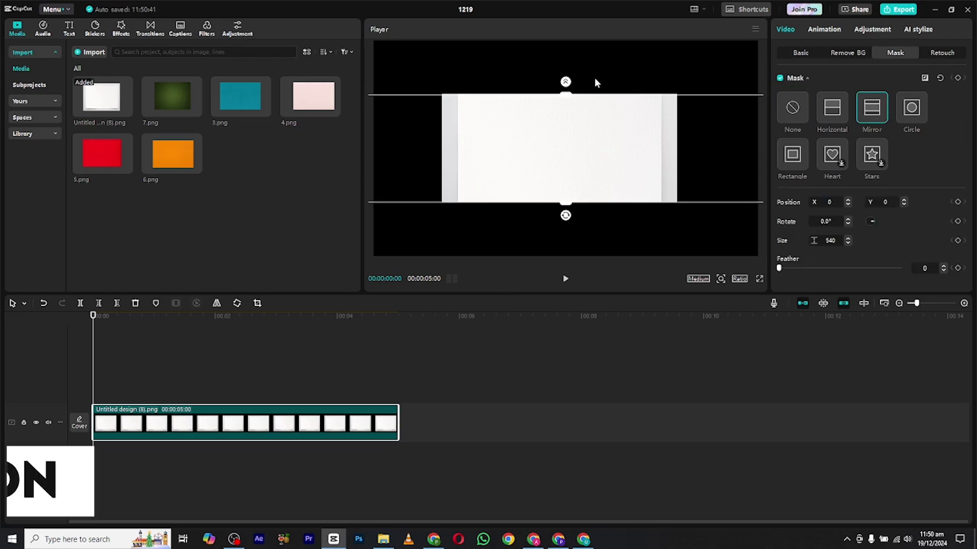
left_click_drag(566, 95, 569, 150)
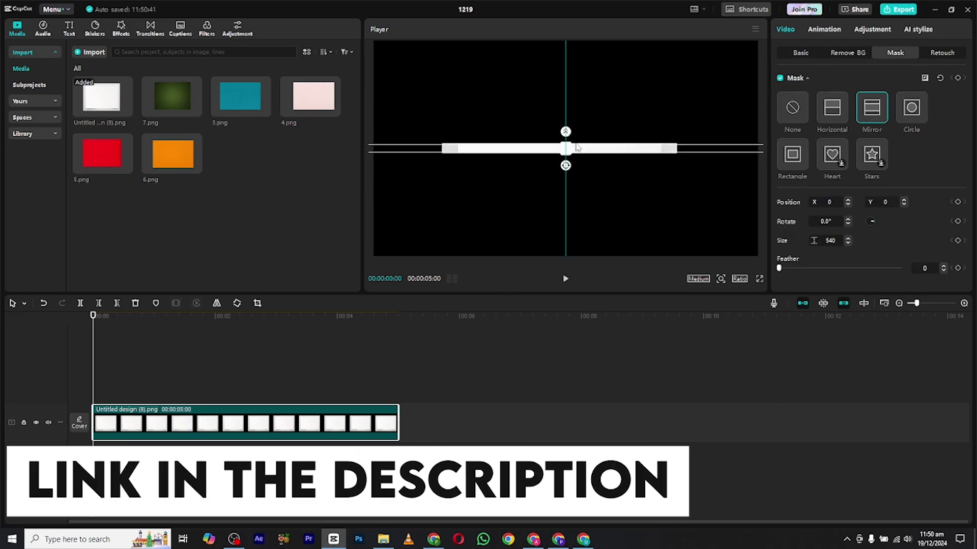
left_click_drag(583, 148, 613, 217)
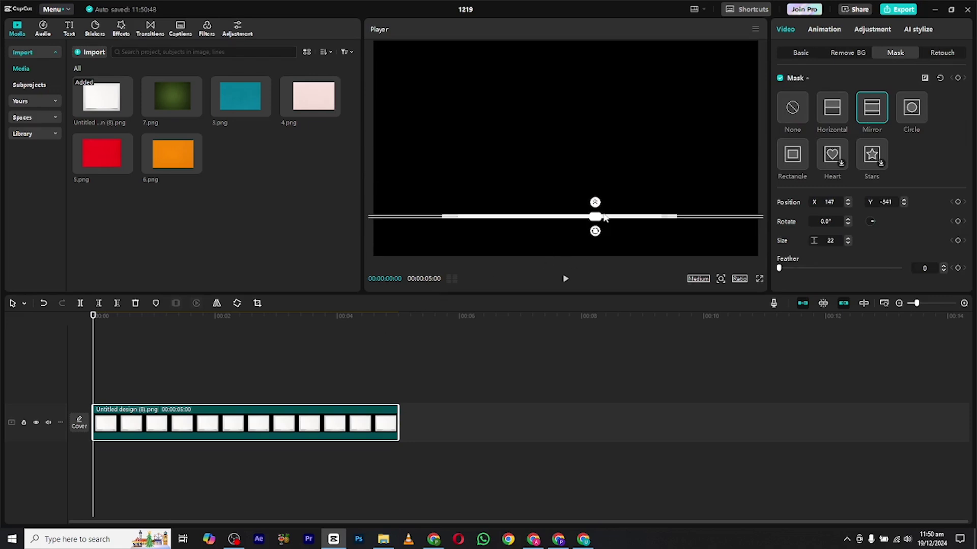
- Duplicate the masked strip onto the track above, turn its mask vertical near the strip's left end, and move the clip to X -38, Y 155
key("ctrl+c")
key("ctrl+v")
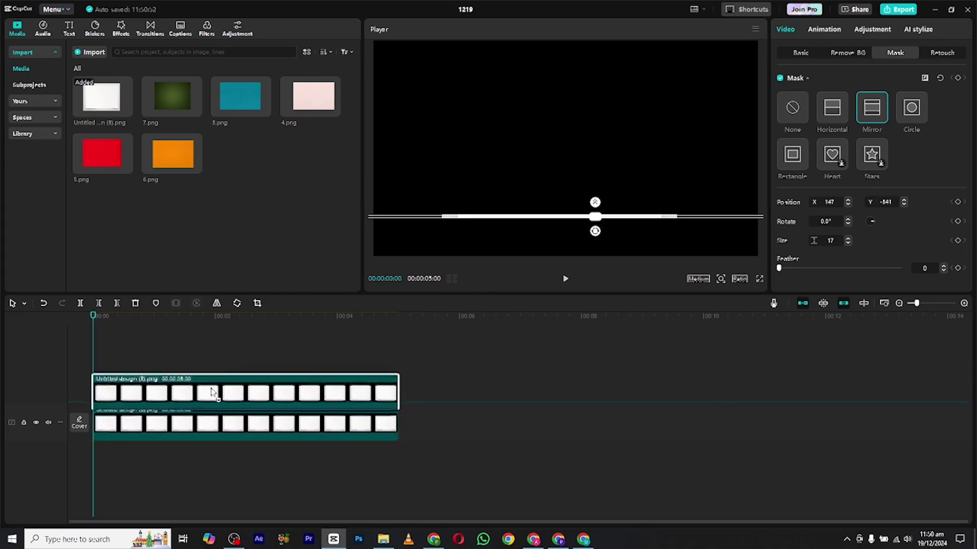
left_click_drag(602, 232, 456, 175)
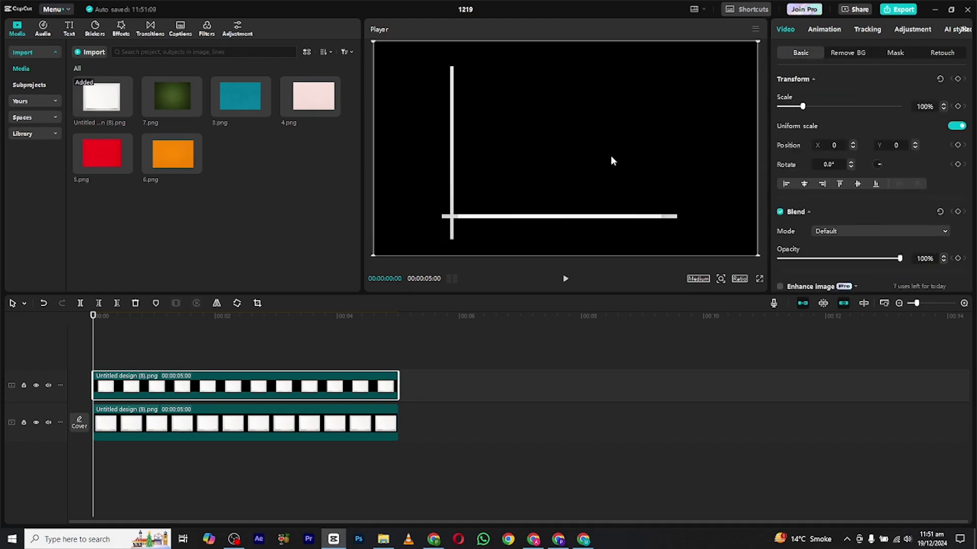
left_click_drag(468, 186, 464, 170)
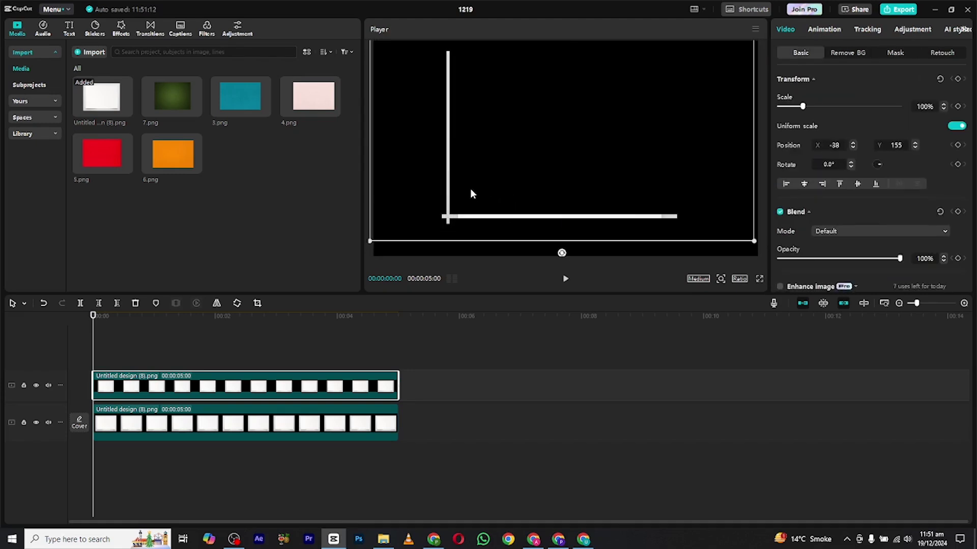
- Keyframe the horizontal bar's position to slide in from X -3010 at the start to X 0 at 00:00:00:24
left_click(105, 422)
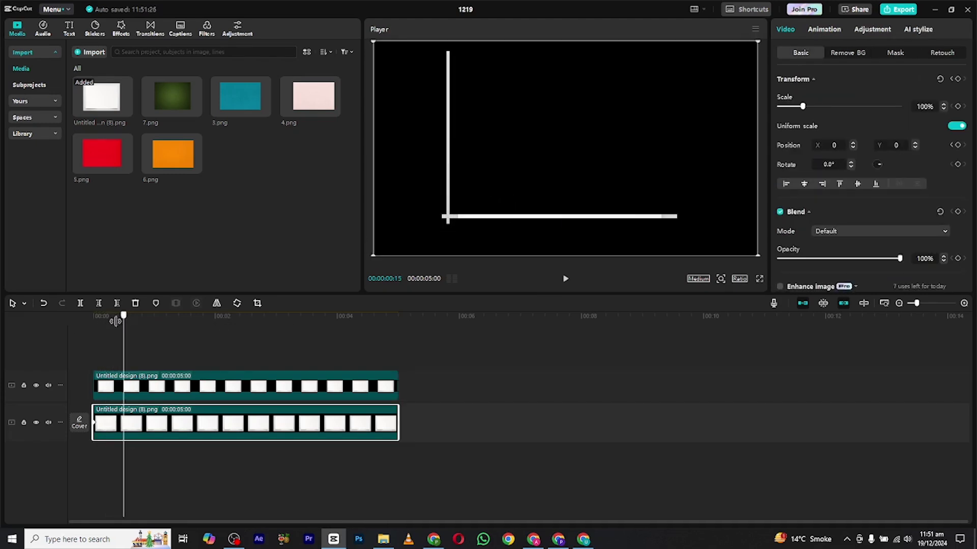
left_click_drag(524, 223, 292, 227)
left_click_drag(472, 225, 438, 225)
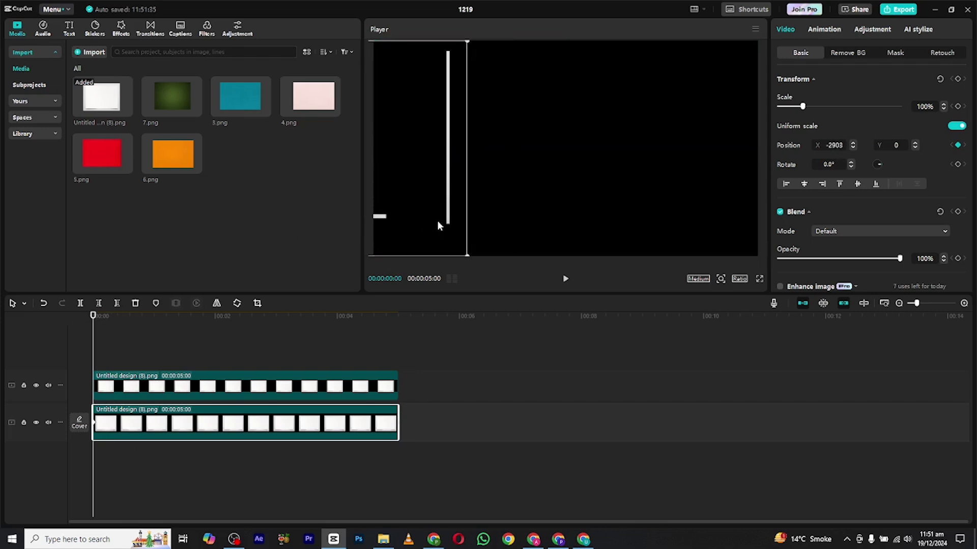
left_click(403, 220)
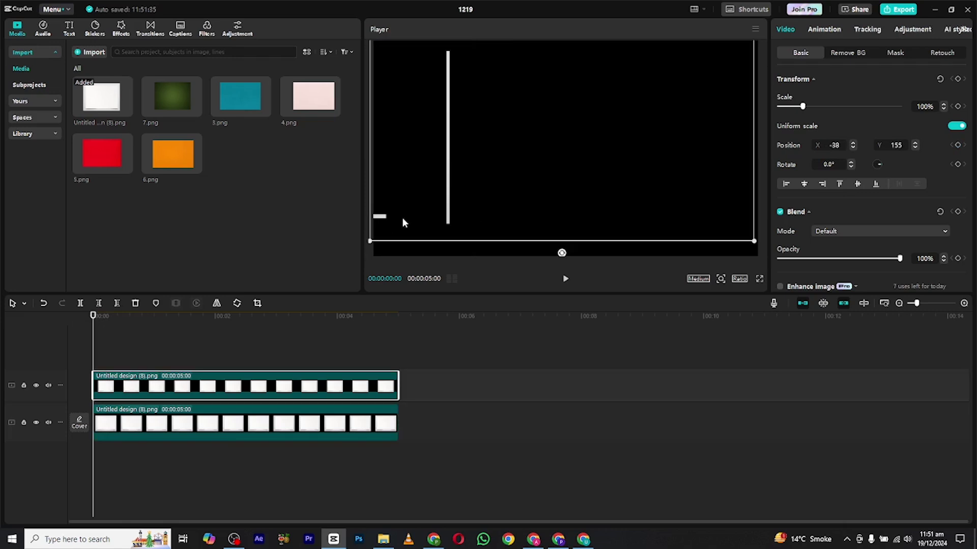
left_click(294, 411)
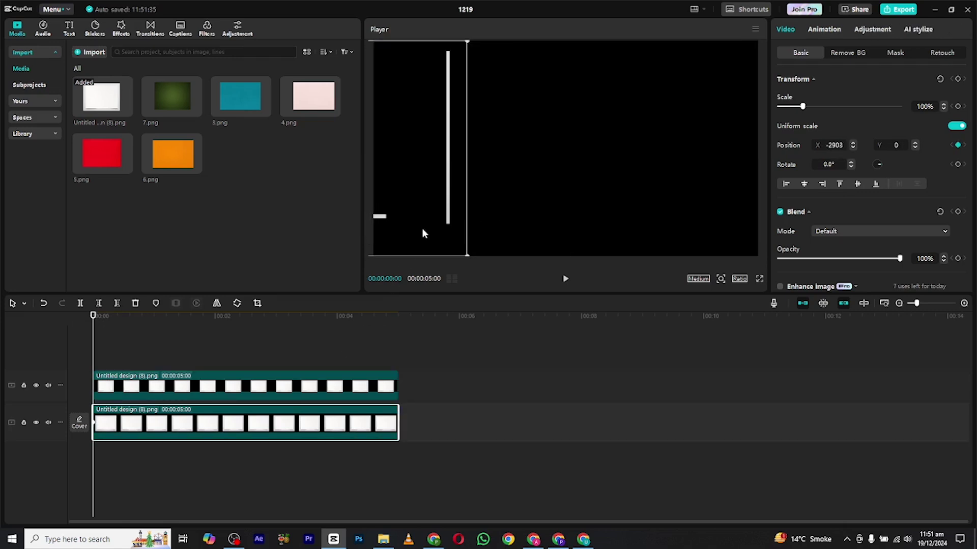
left_click_drag(423, 229, 405, 230)
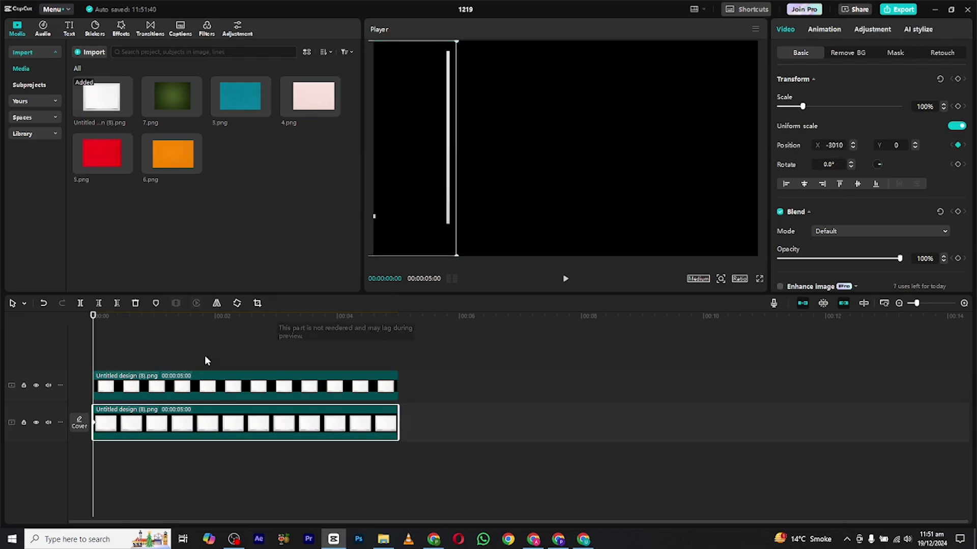
left_click_drag(116, 316, 142, 318)
left_click_drag(428, 240, 704, 240)
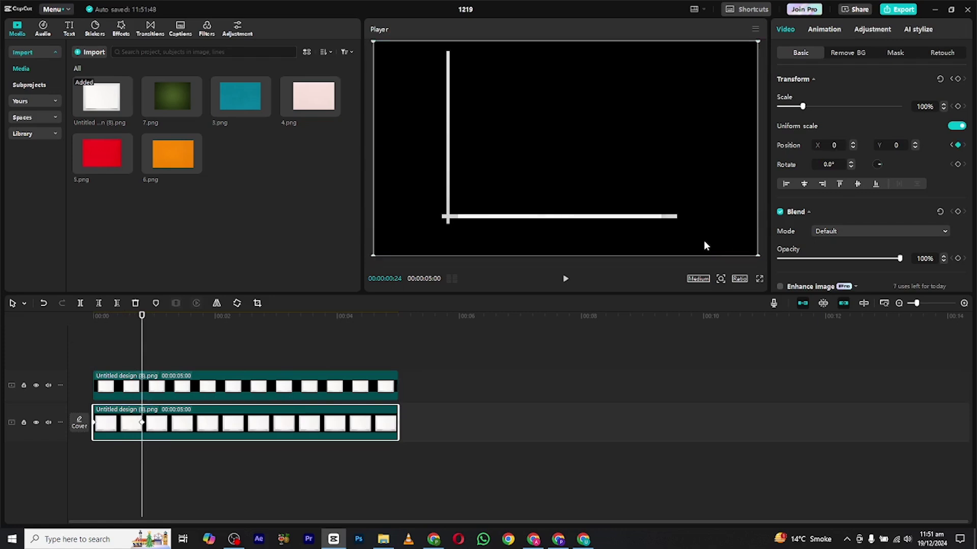
- Keyframe the vertical bar's position to rise from below the frame at the start to X 0, Y 119 at 00:00:00:24
left_click(122, 389)
key("Home")
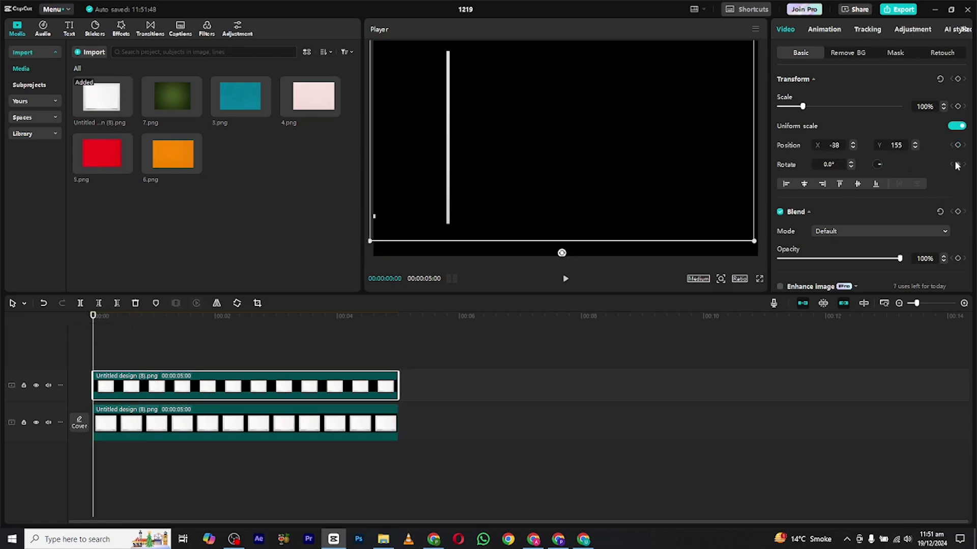
left_click_drag(450, 150, 456, 301)
left_click_drag(481, 194, 478, 250)
left_click(115, 327)
left_click_drag(115, 325, 142, 324)
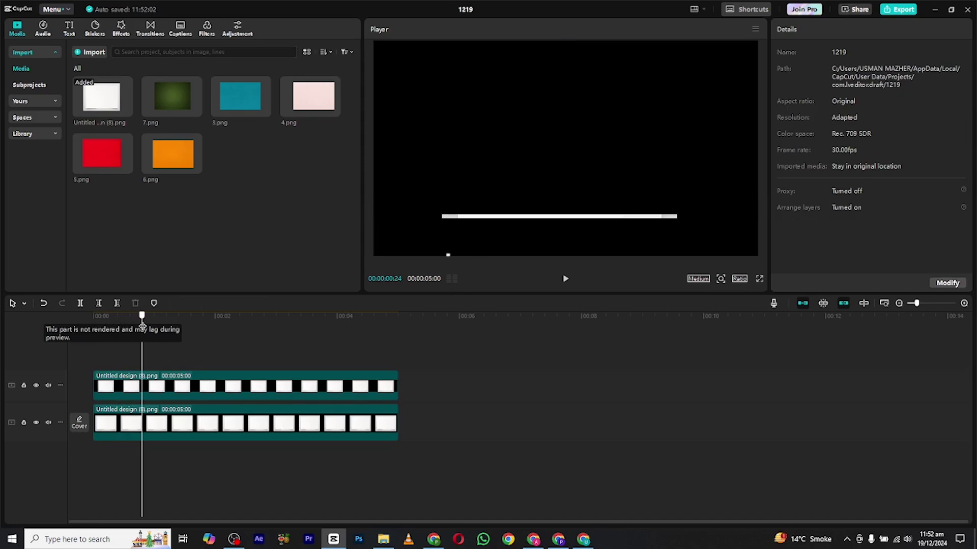
left_click(166, 379)
left_click_drag(540, 220, 541, 41)
- Play the two-bar animation from the start and return the playhead to the beginning
left_click_drag(122, 331, 93, 325)
left_click(563, 279)
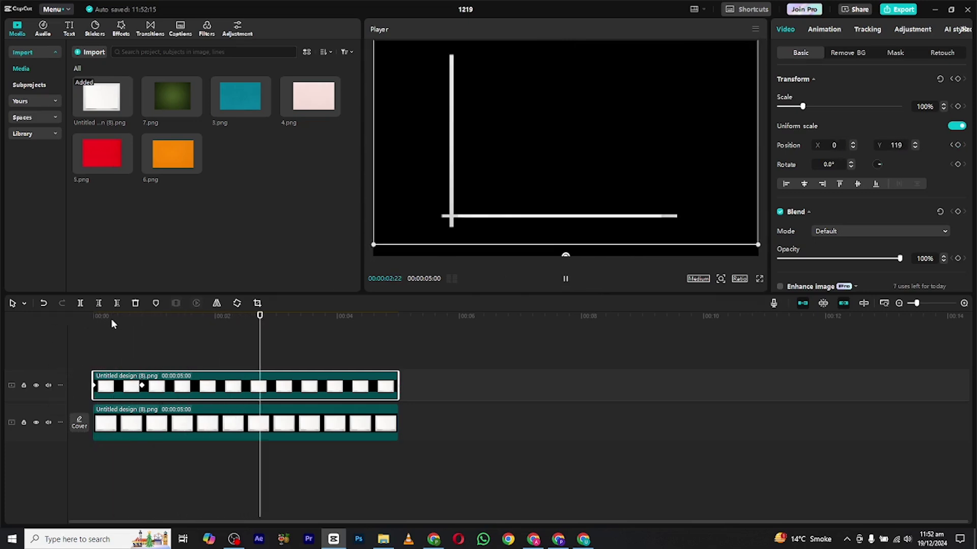
left_click(83, 316)
left_click(133, 350)
left_click(108, 317)
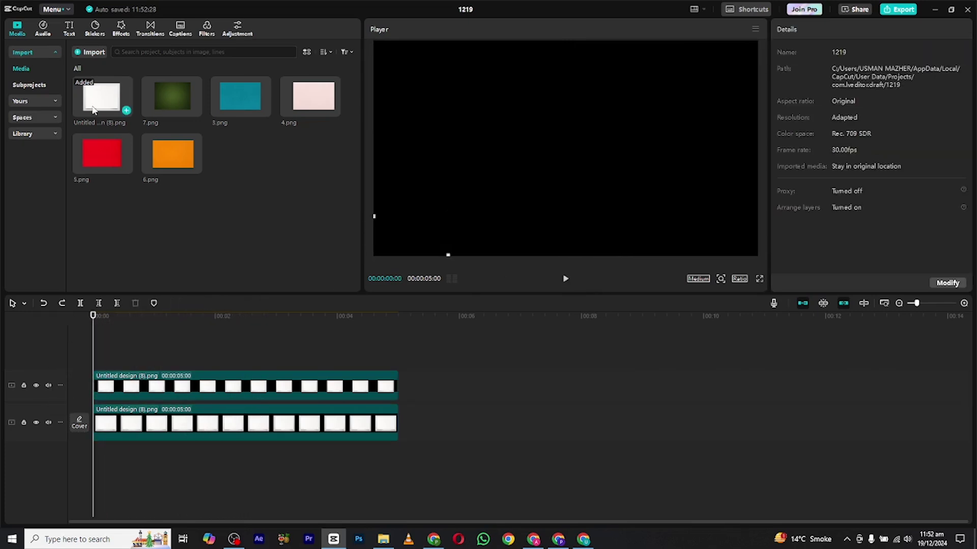
- Place another copy of the white image on a new top track from the start and narrow it to a thin line with a Mirror mask
left_click_drag(109, 102, 97, 355)
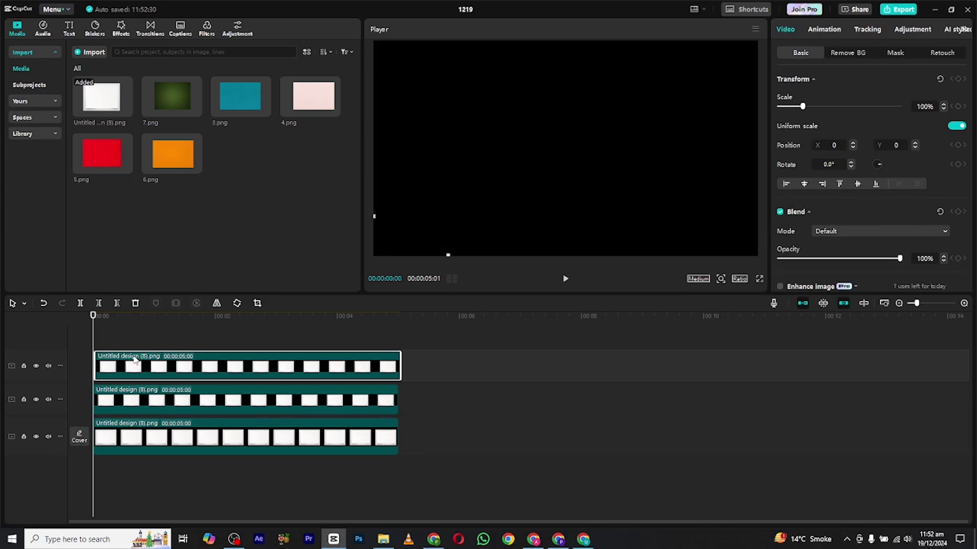
left_click(895, 53)
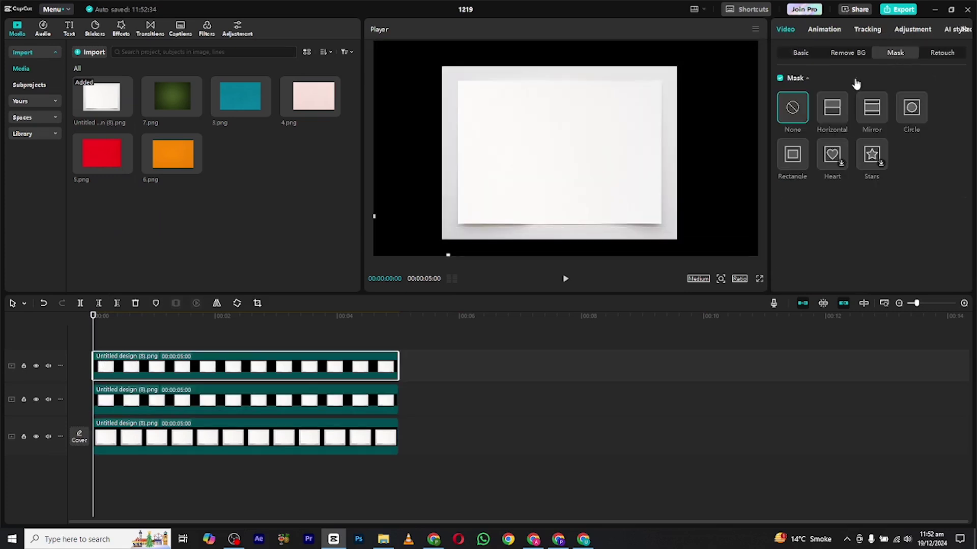
left_click(867, 105)
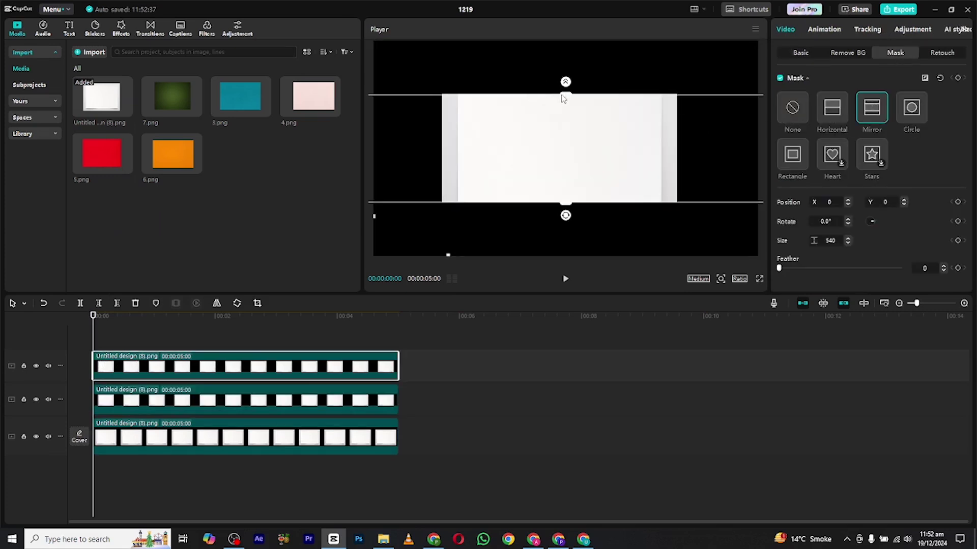
left_click_drag(563, 97, 566, 149)
- With the playhead at 00:00:00:25, move the thin line to X 104, Y -160 so it starts at the vertical bar
left_click_drag(92, 338, 144, 340)
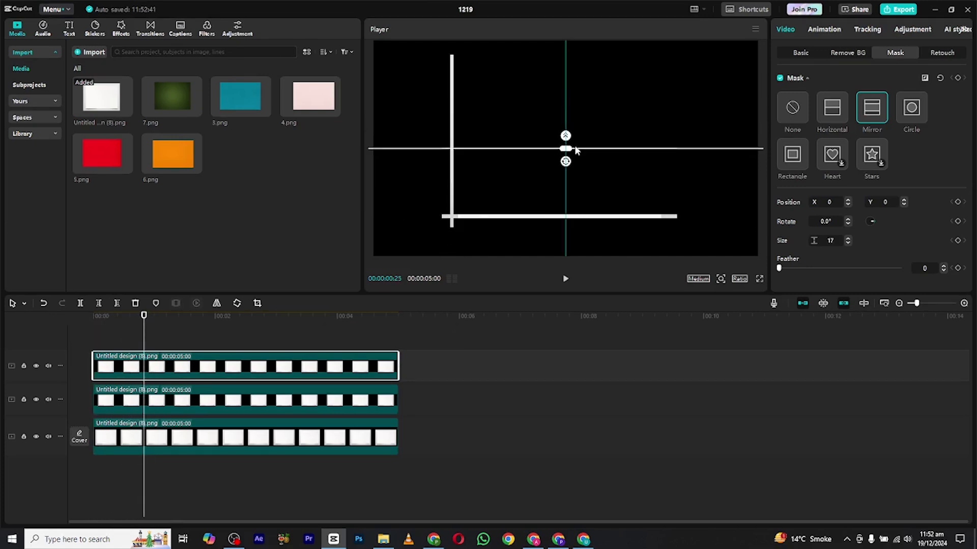
left_click(603, 164)
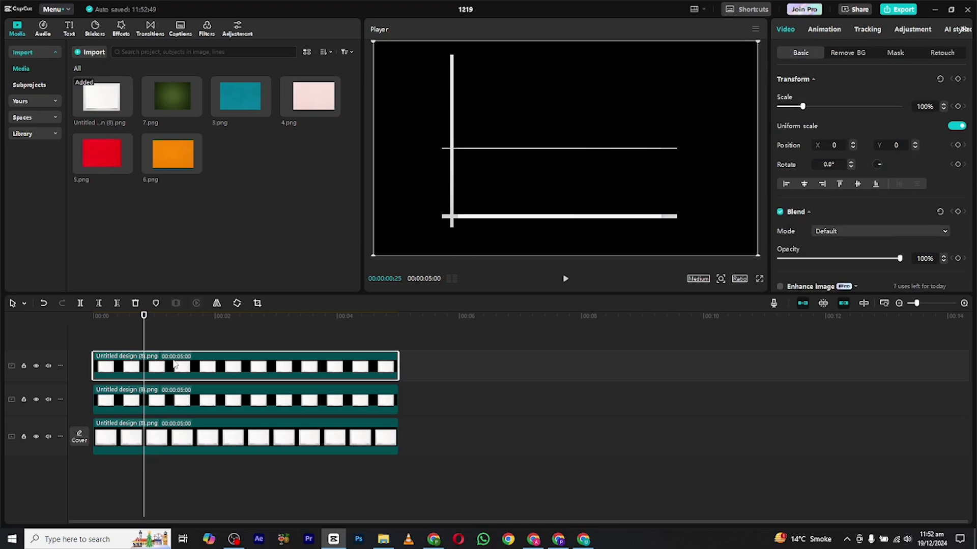
left_click_drag(531, 145, 542, 160)
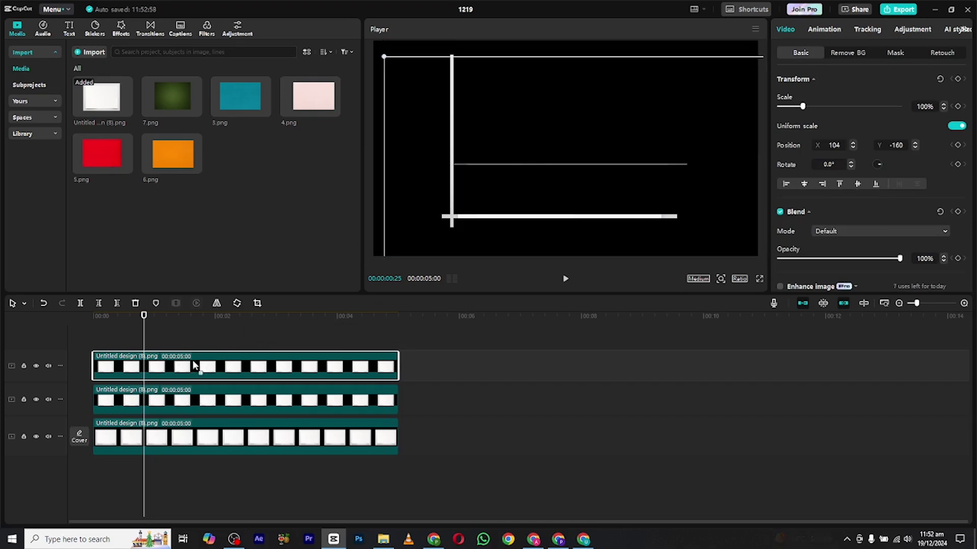
- Duplicate the thin line twice onto new tracks and place the copies above it at about Y 205 and Y 645 as grid lines
left_click_drag(193, 361, 190, 350)
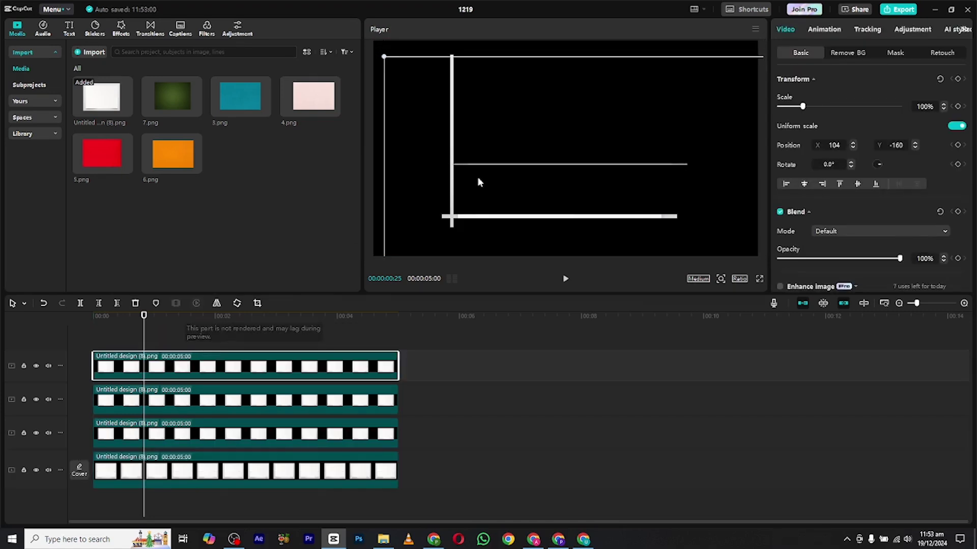
left_click_drag(478, 182, 546, 145)
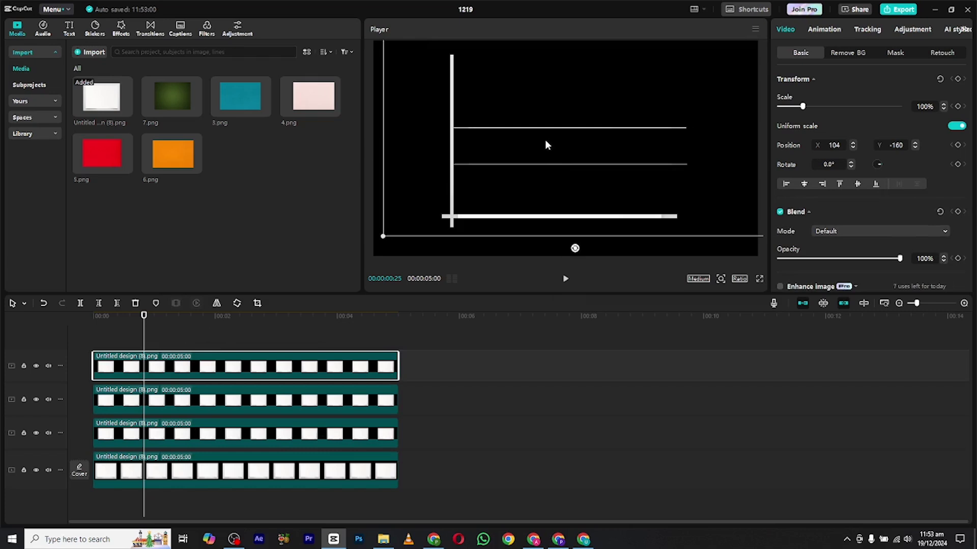
key("ctrl+v")
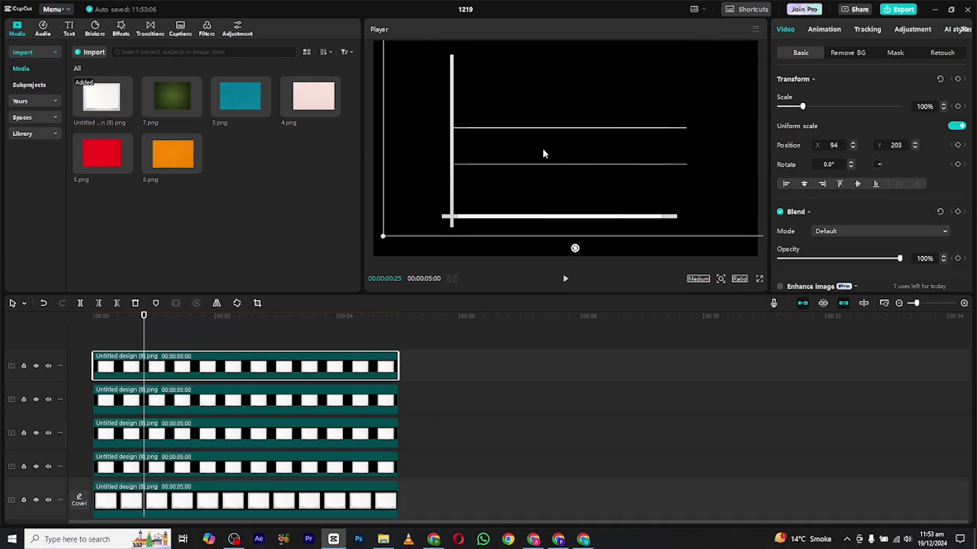
left_click_drag(542, 148, 551, 88)
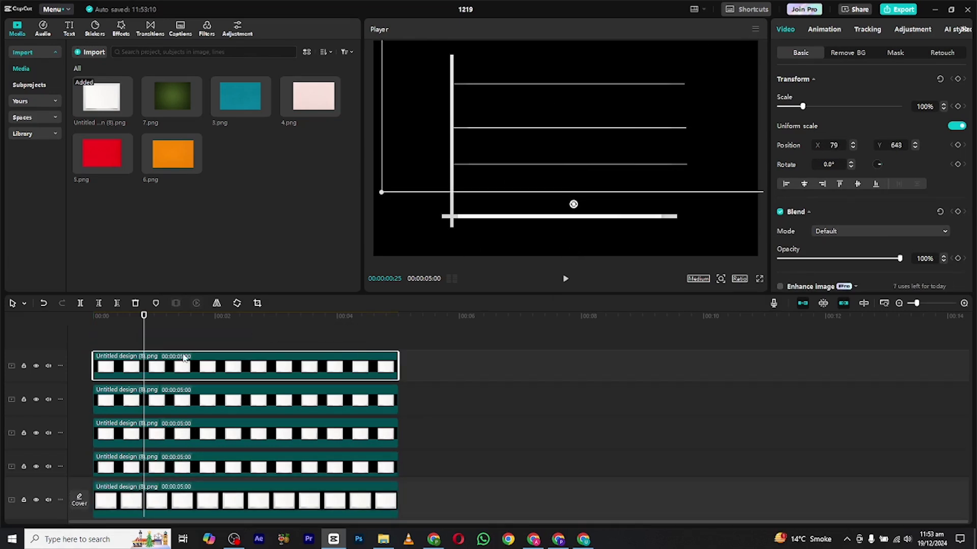
- Combine the three thin grid line clips into one compound clip
left_click(79, 327)
left_click(432, 373)
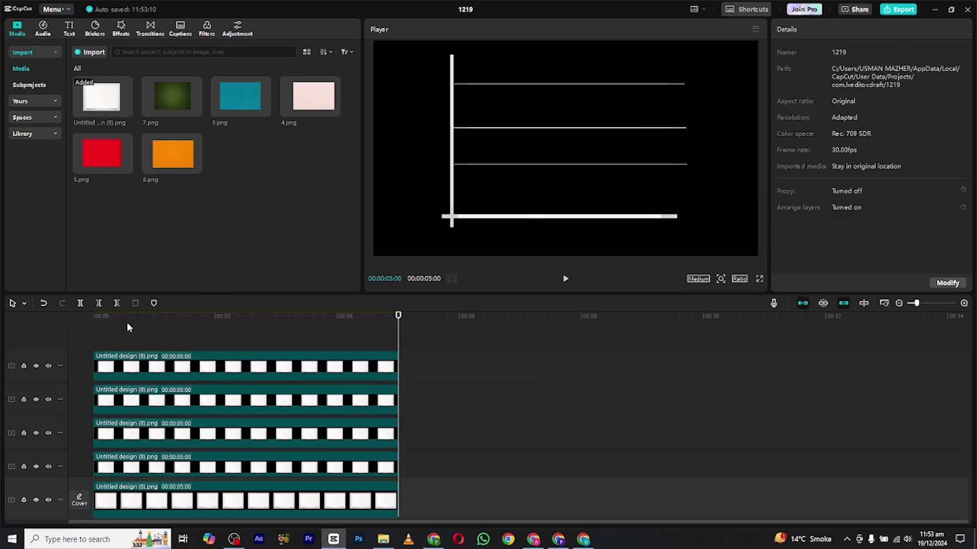
left_click(81, 320)
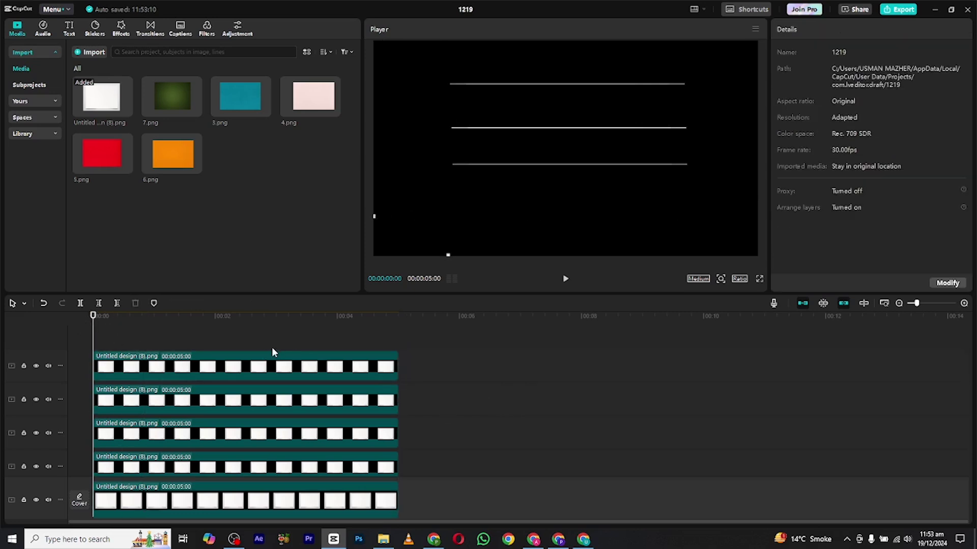
left_click_drag(399, 343, 284, 432)
right_click(284, 431)
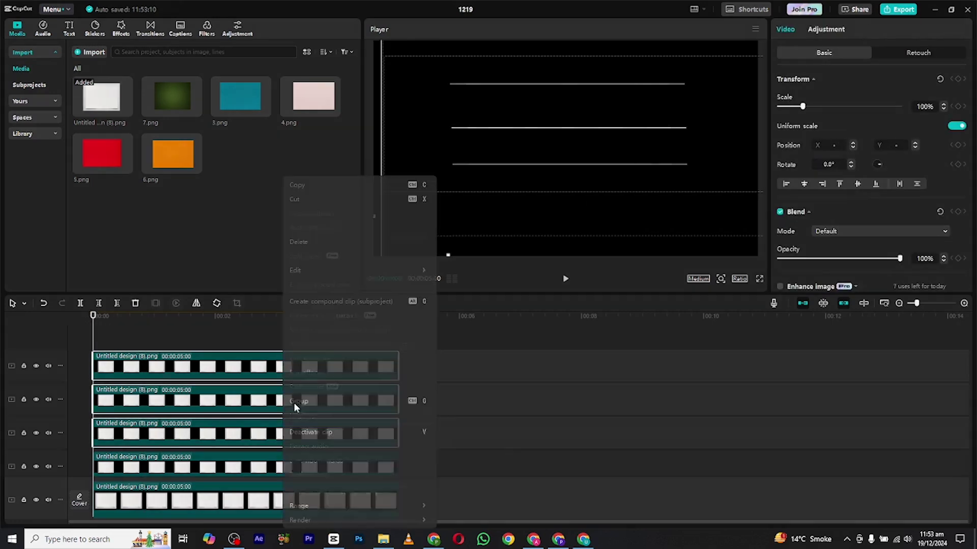
left_click(319, 301)
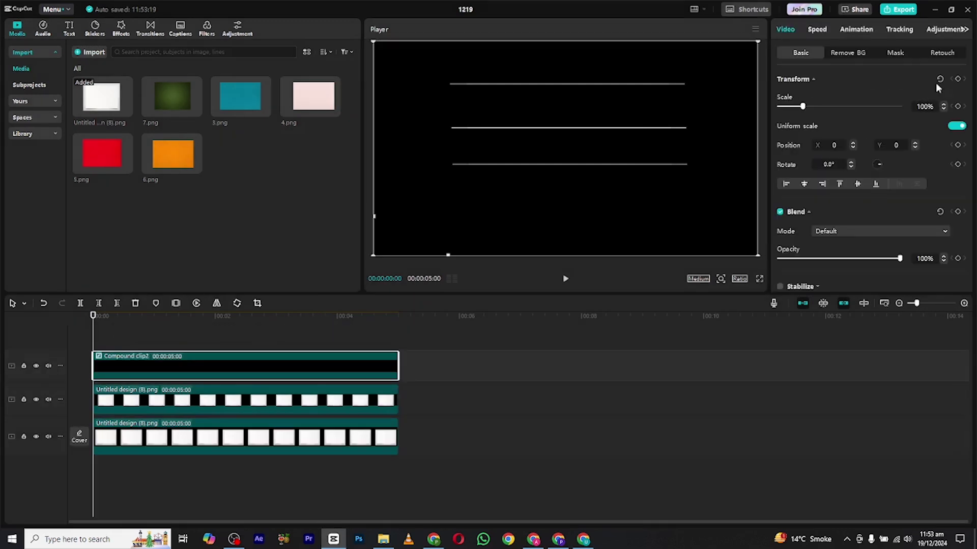
- Apply a Horizontal mask to the compound clip at the start, rotate it to -90°, and move its edge to the lines' left ends
left_click(896, 53)
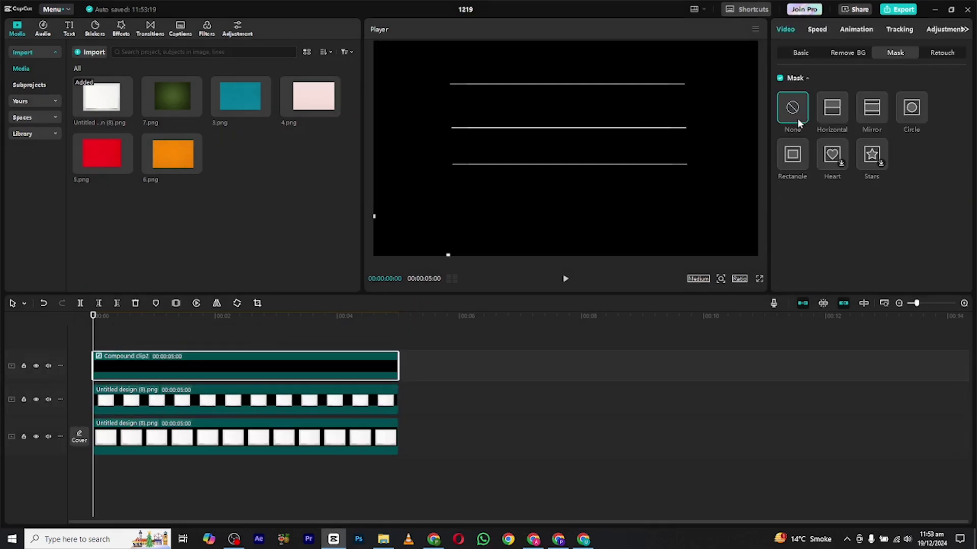
left_click(831, 117)
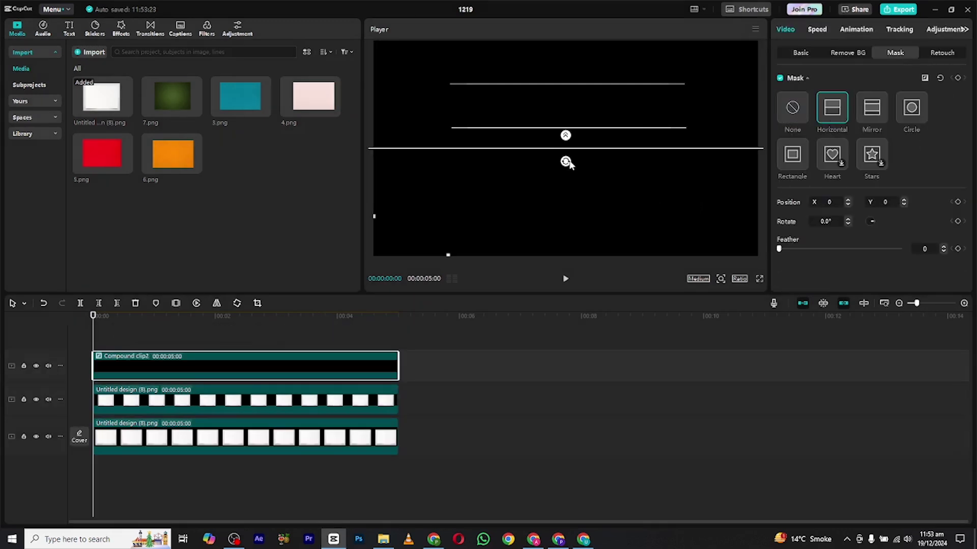
left_click_drag(566, 161, 636, 135)
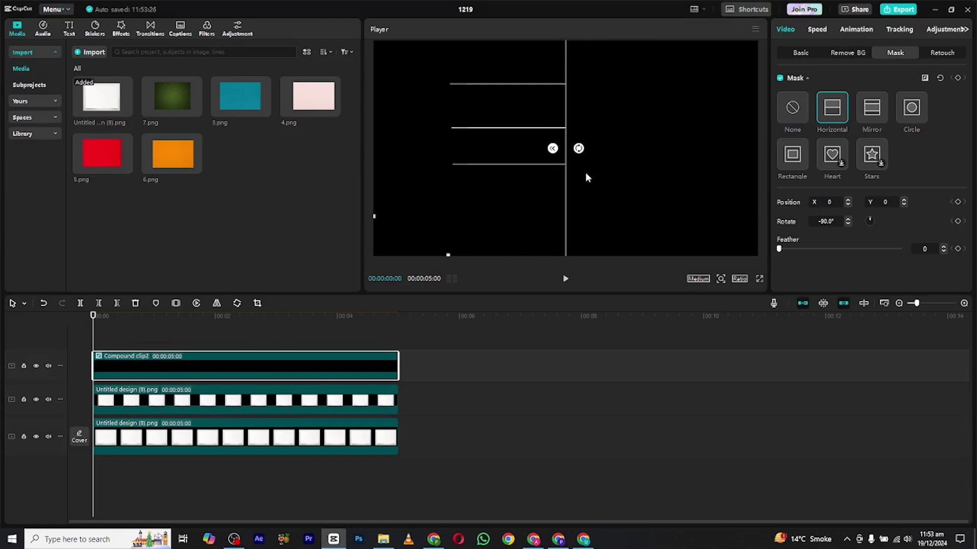
left_click_drag(585, 177, 452, 199)
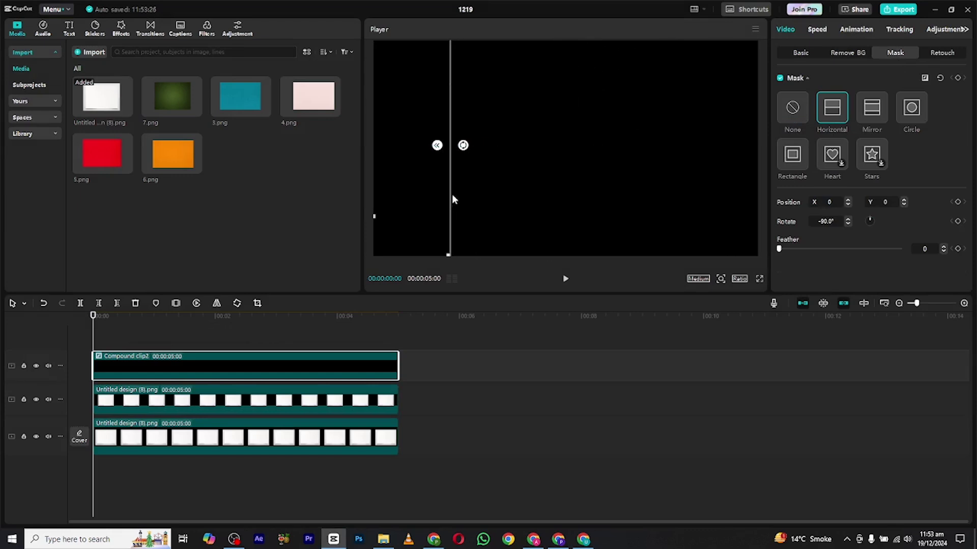
- Keyframe the grid lines' mask position at 00:00:00:22, move its edge to the lines' right ends at 00:00:01:13, and preview the reveal
left_click_drag(96, 315, 138, 319)
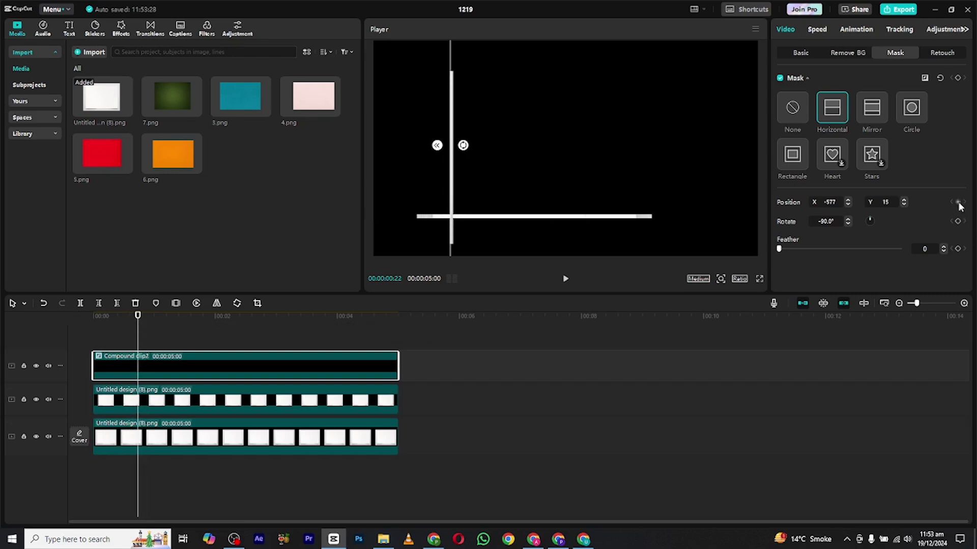
left_click_drag(139, 317, 180, 318)
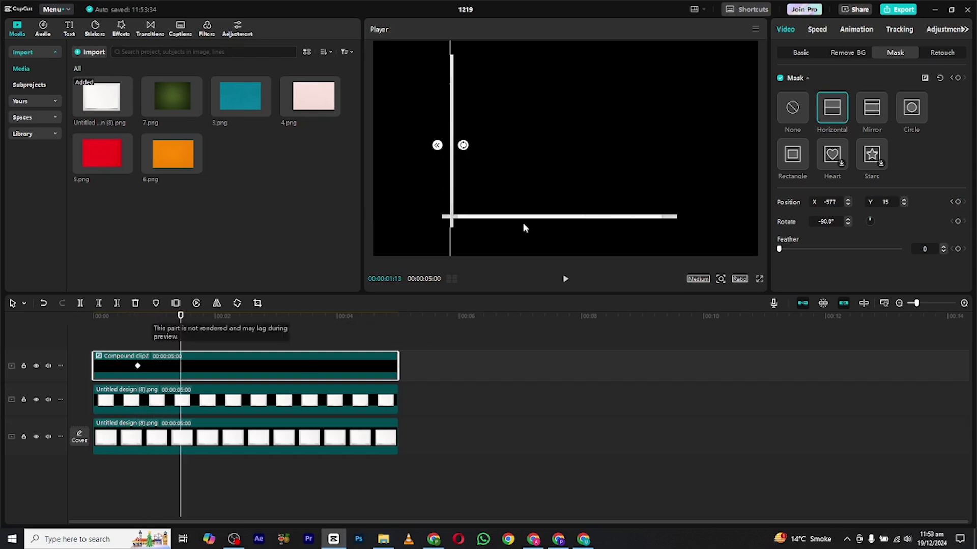
left_click_drag(455, 175, 668, 179)
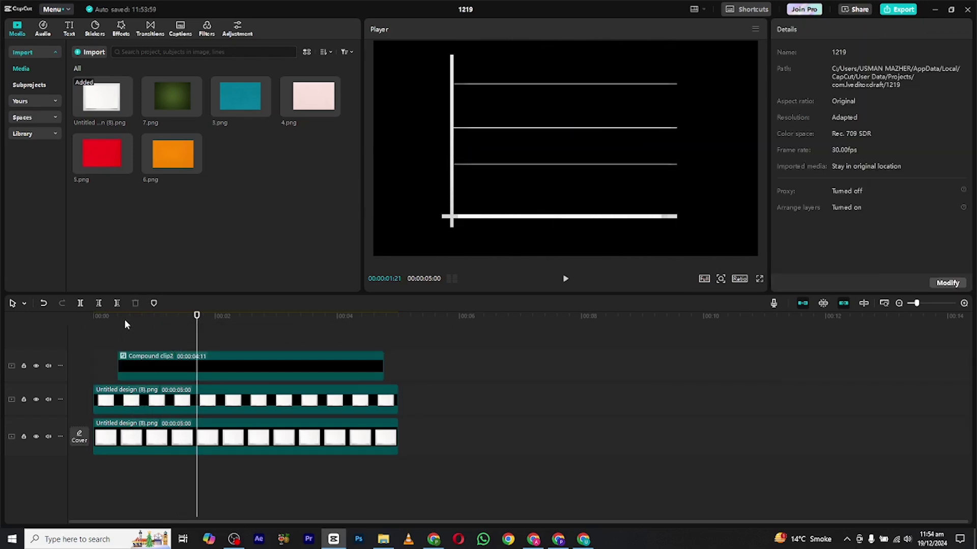
left_click(89, 315)
key("space")
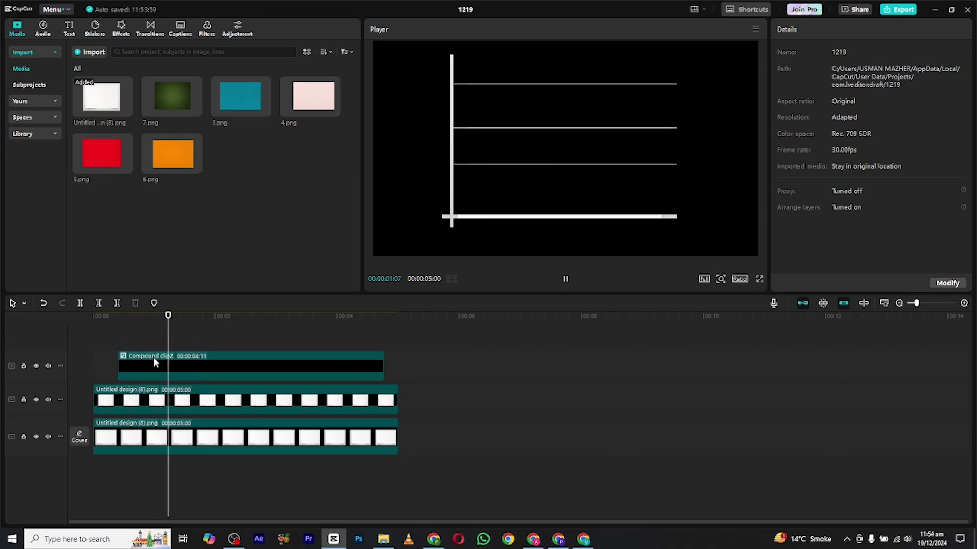
key("space")
key("Home")
- Add 6.png on a new track above the grid lines, starting shortly after 00:00:01
left_click_drag(173, 154, 119, 335)
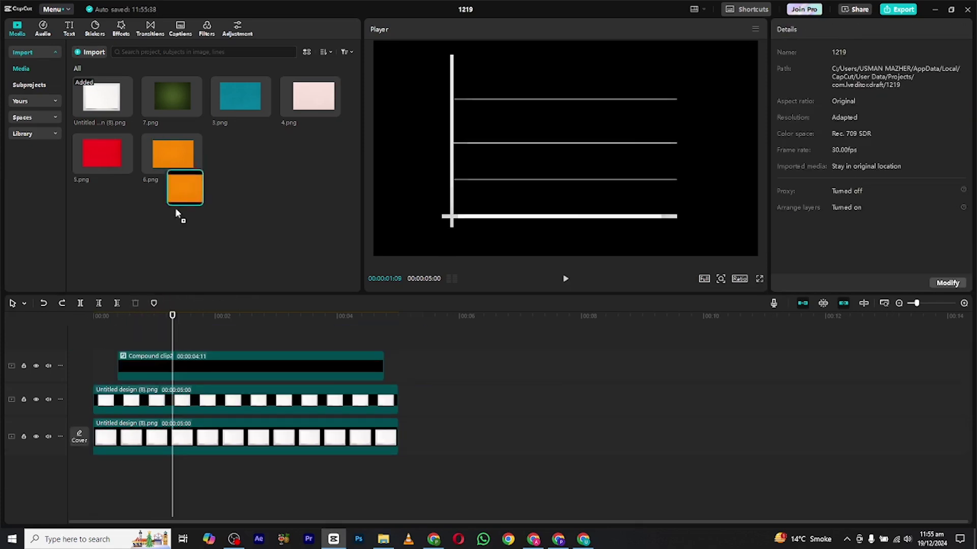
left_click_drag(175, 208, 163, 320)
left_click(151, 320)
- Apply a Rectangle mask to the orange image, shaping a tall 696 by 93 bar at X -450 beside the vertical axis
left_click(909, 51)
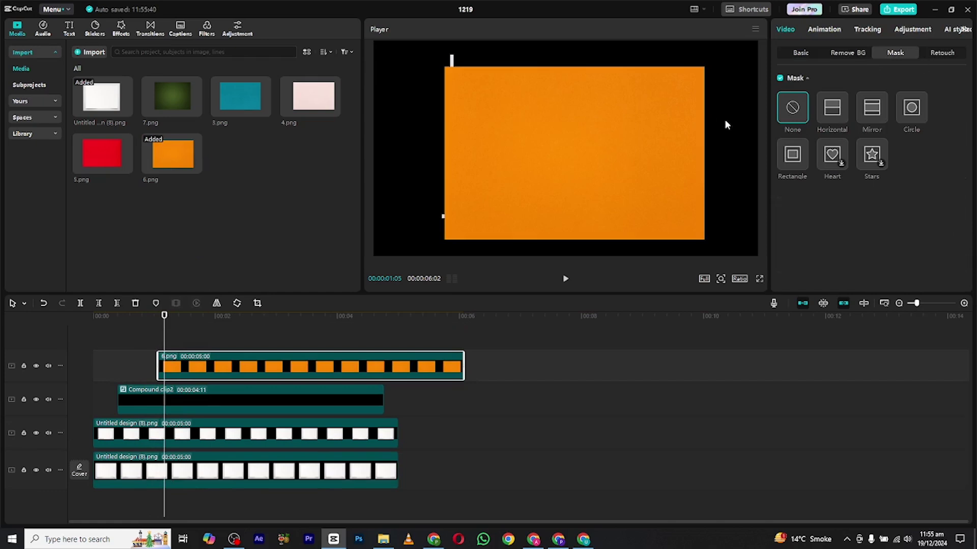
left_click(793, 154)
left_click_drag(566, 98, 569, 140)
left_click_drag(662, 149, 635, 150)
left_click_drag(564, 171, 476, 140)
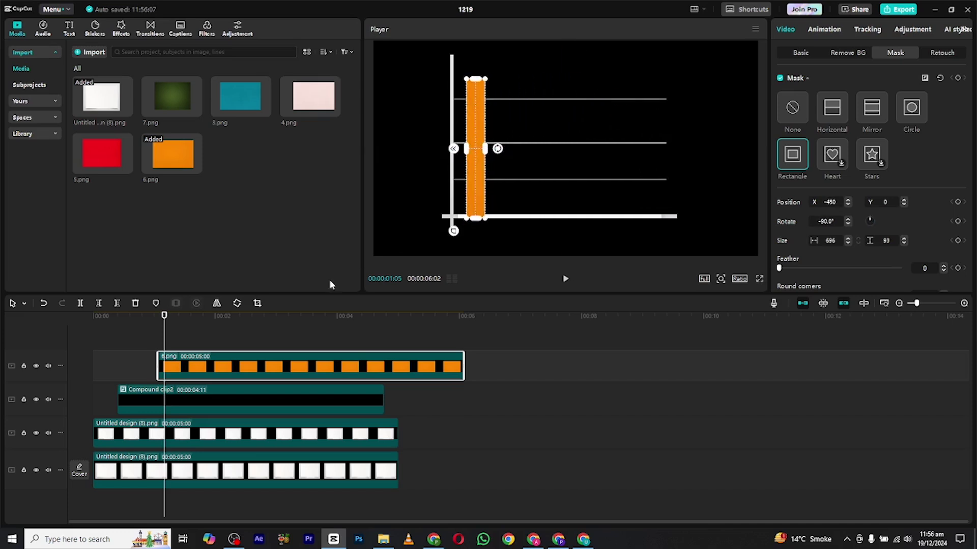
- Duplicate the orange bar clip onto a new track and make the copy a short second bar with mask size 213 by 93
left_click_drag(226, 368, 232, 362)
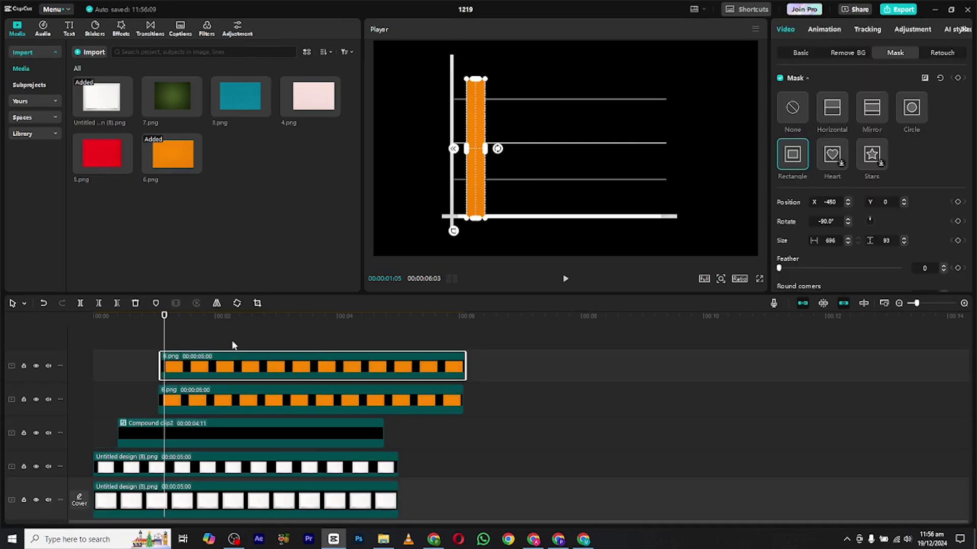
left_click_drag(474, 186, 520, 185)
left_click_drag(524, 78, 514, 177)
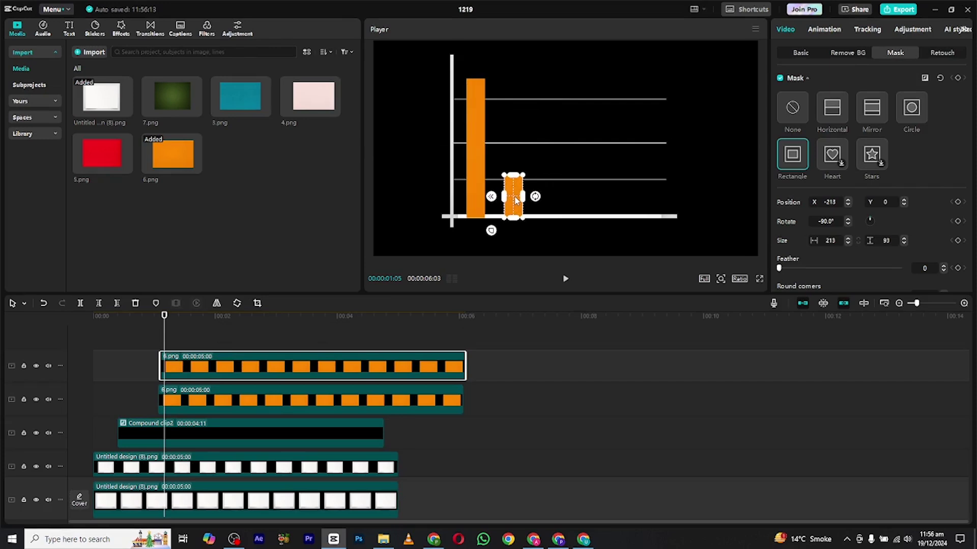
- Nudge the short bar's mask to about X -259, Y -231 so its base meets the horizontal axis
left_click(247, 334)
left_click(515, 196)
left_click_drag(517, 194, 518, 195)
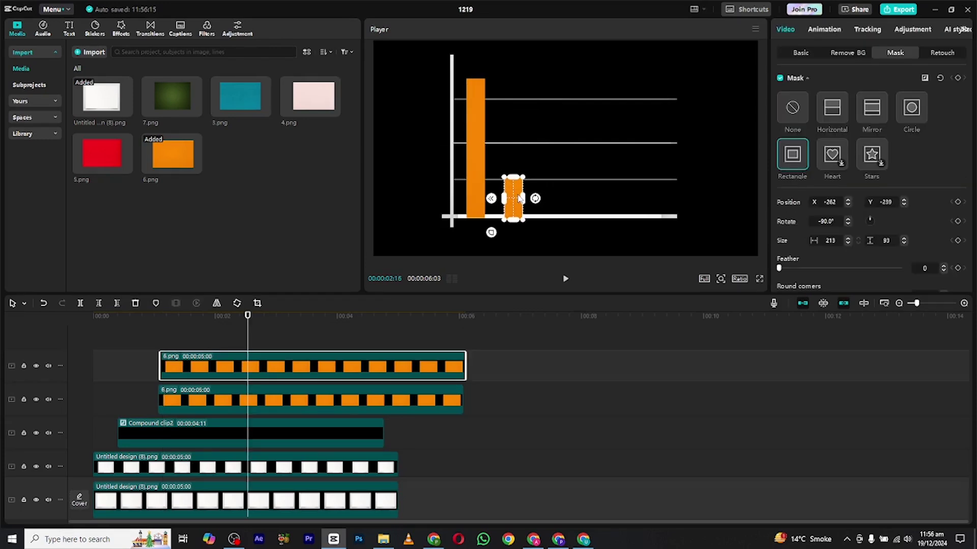
left_click(363, 328)
left_click(514, 206)
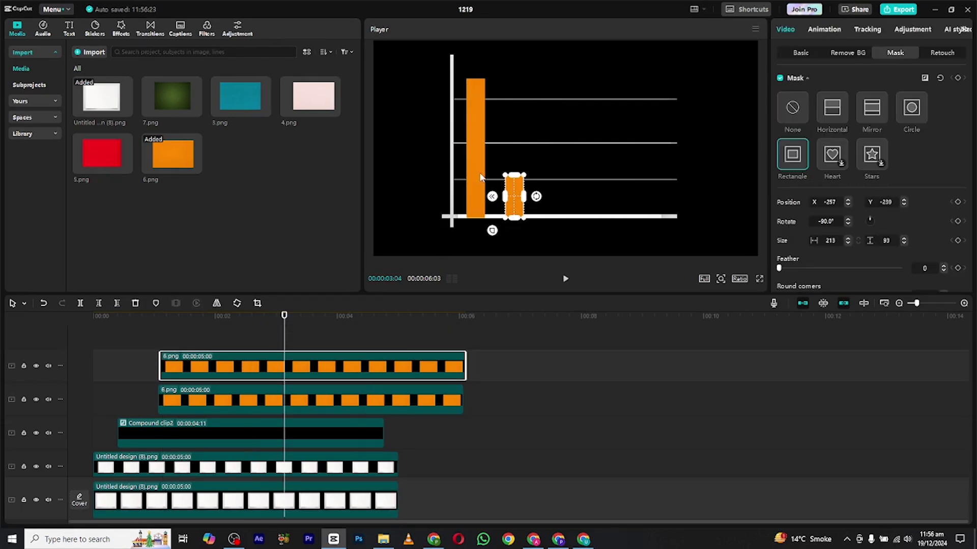
left_click(340, 332)
left_click(505, 198)
left_click_drag(520, 197, 517, 195)
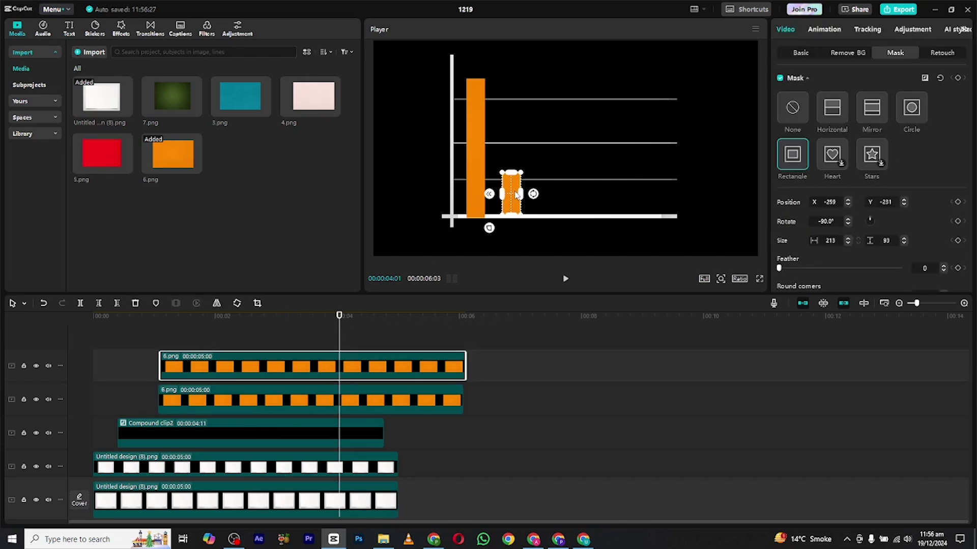
- Nudge the tall orange bar's mask so its base rests on the horizontal axis
left_click_drag(227, 329, 248, 328)
left_click(479, 185)
left_click_drag(480, 186, 479, 179)
left_click(294, 343)
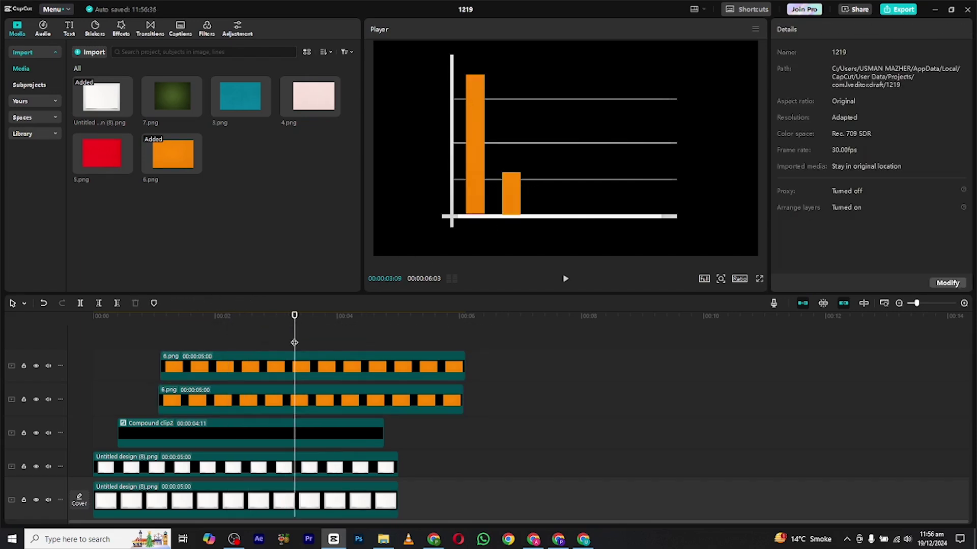
left_click(480, 183)
left_click(481, 193)
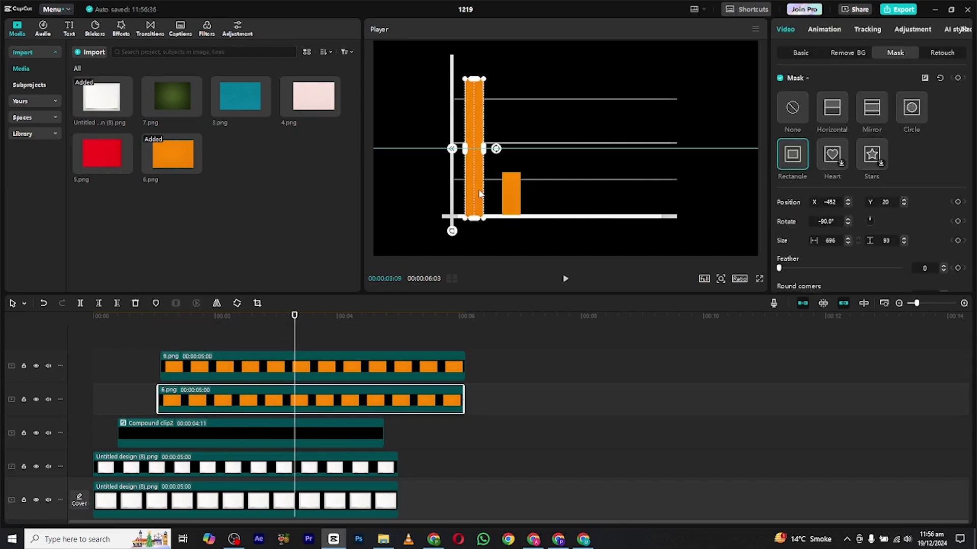
- Fine-tune the short bar's mask position to about X -272, Y -226 and check both bases against the axis up close
left_click(242, 334)
left_click(513, 204)
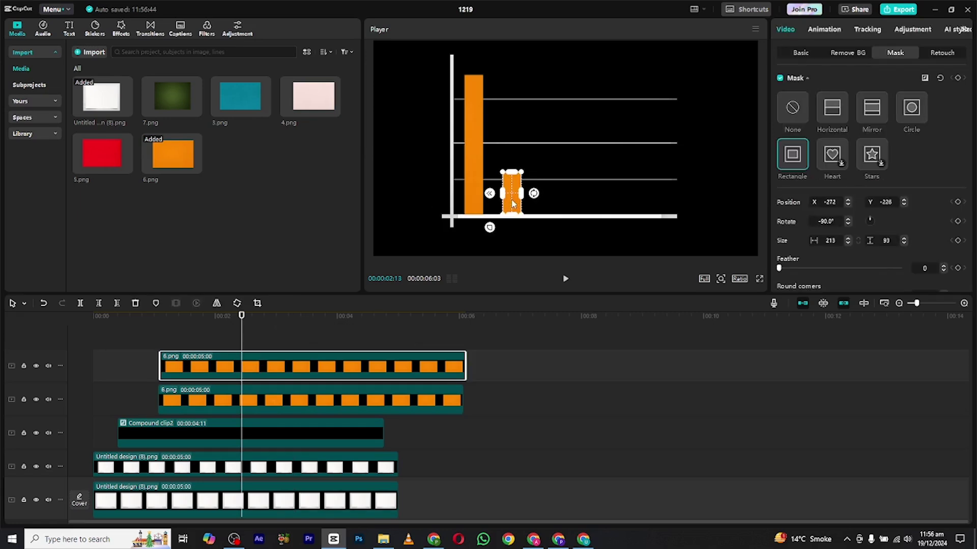
scroll(600, 203, "up", 2)
left_click_drag(741, 241, 738, 244)
left_click(298, 333)
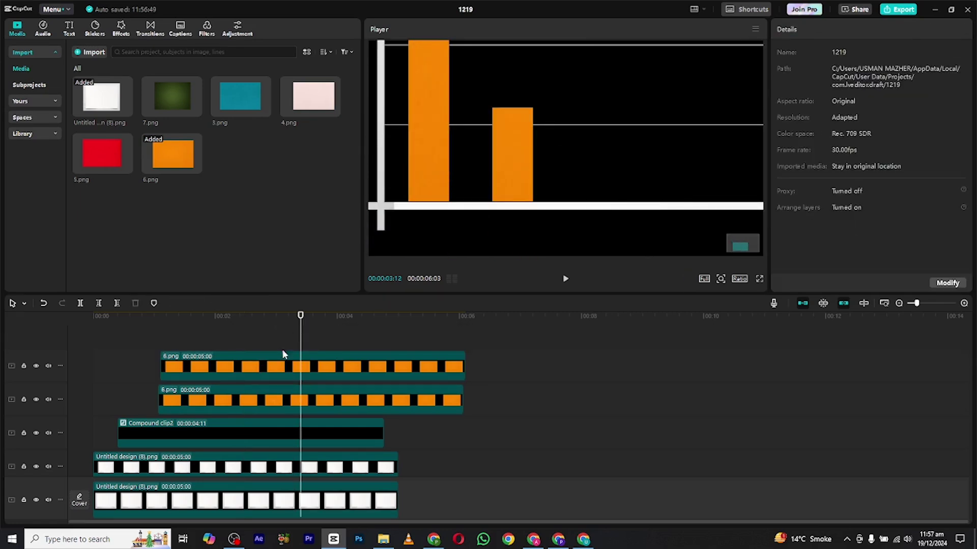
scroll(660, 146, "down", 2)
- Duplicate the short bar clip as a third bar further along the axis, stretching its top between the middle and upper grid lines
left_click(232, 366)
left_click_drag(232, 366, 232, 336, "alt")
left_click_drag(518, 198, 565, 244)
left_click_drag(566, 174, 566, 144)
left_click(285, 341)
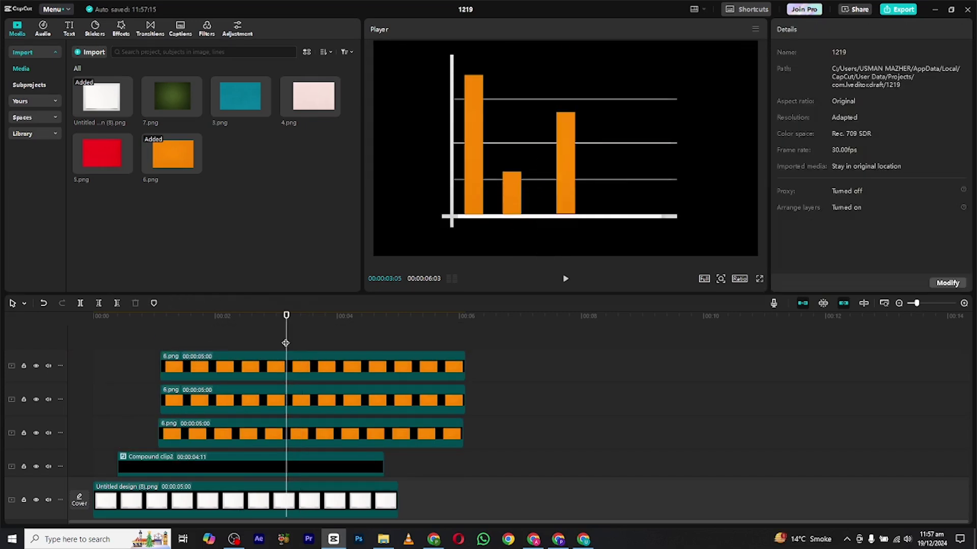
left_click(571, 182)
left_click_drag(571, 182, 553, 202)
left_click(256, 333)
left_click(559, 203)
- Duplicate the third bar as a fourth one beside it, shorten its mask to size 401, and place it on the axis
left_click_drag(283, 360, 286, 333, "alt")
left_click_drag(560, 194, 605, 198)
left_click(207, 340)
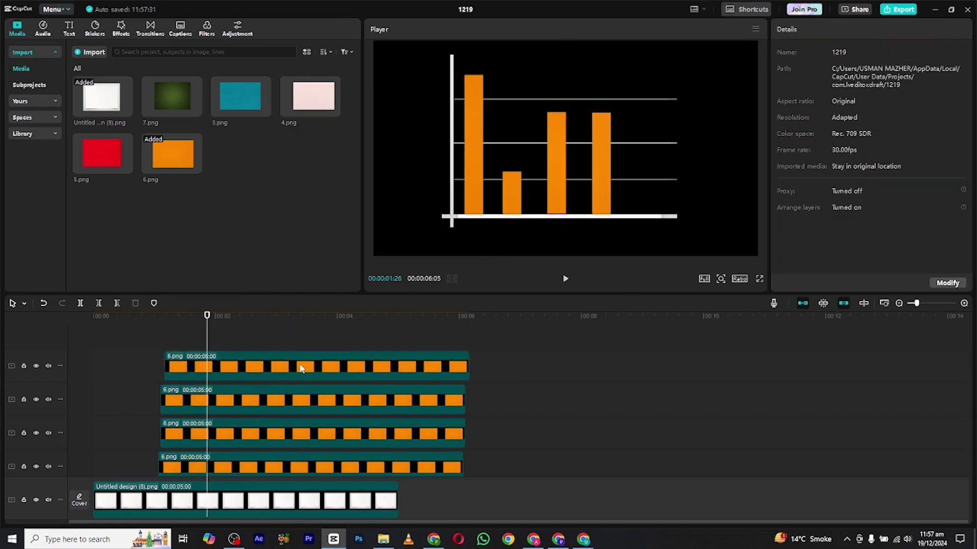
left_click(300, 369)
left_click_drag(602, 116, 600, 131)
key("ctrl+z")
left_click_drag(601, 214, 601, 203)
left_click_drag(602, 182, 602, 188)
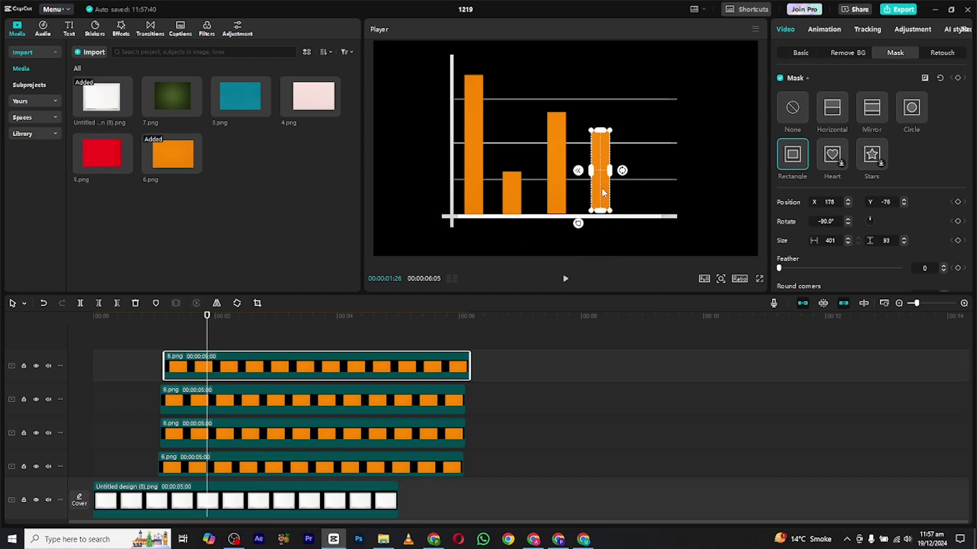
- Duplicate the fourth bar as a fifth one at X 401, Y -208 with its mask shortened to size 254
left_click_drag(308, 355, 310, 332, "alt")
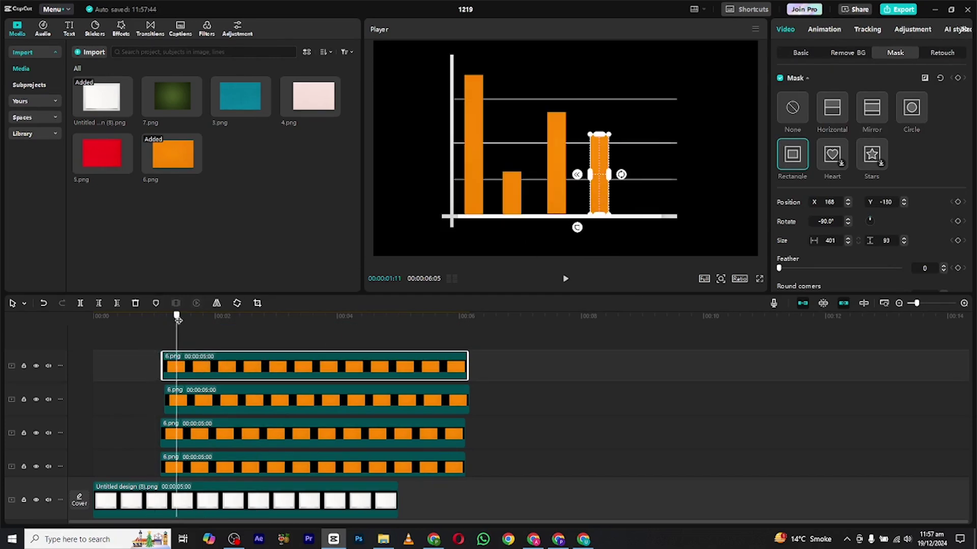
left_click_drag(177, 319, 195, 318)
left_click_drag(598, 205, 648, 202)
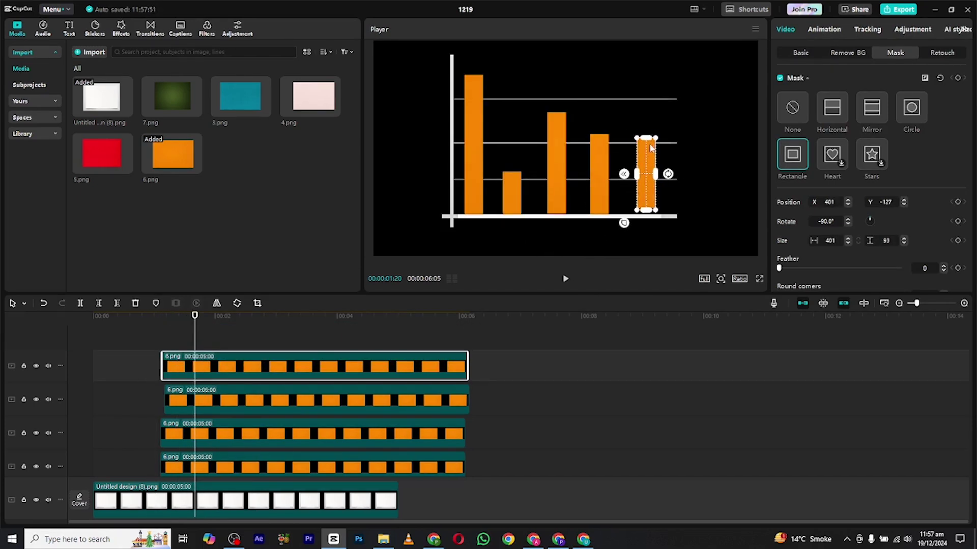
left_click_drag(649, 145, 650, 150)
left_click_drag(649, 166, 649, 182)
- Play and scrub the animation from the start to check the axes, grid lines and five bars
left_click(70, 317)
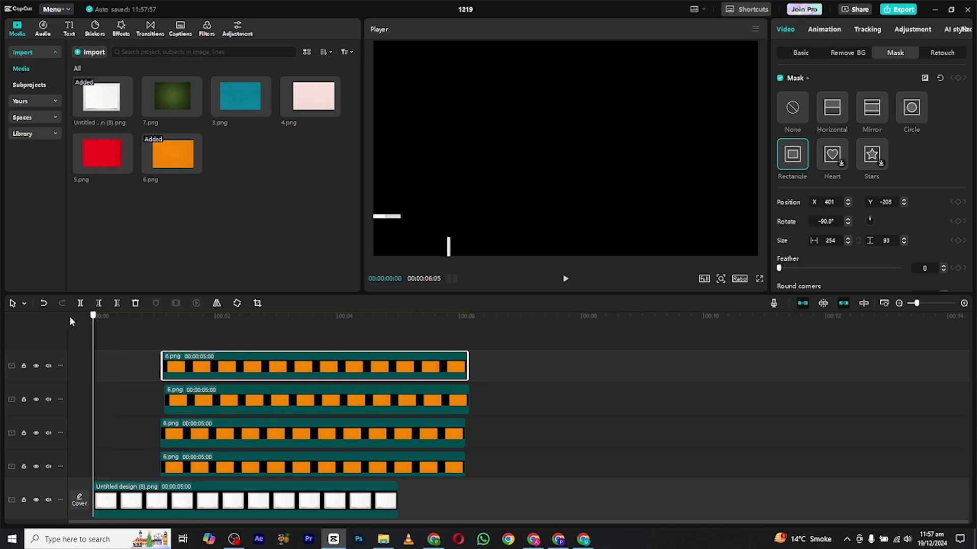
key("space")
left_click(78, 335)
key("space")
key("space")
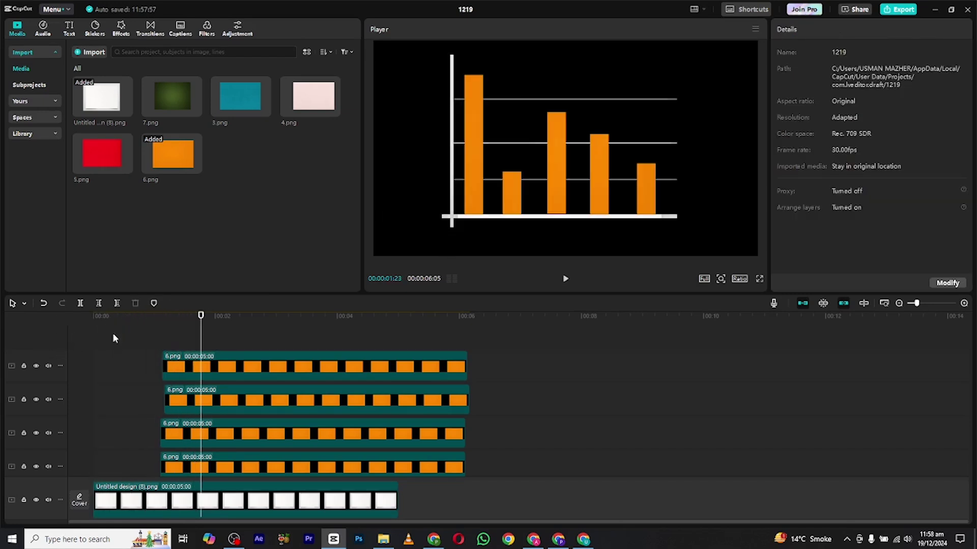
left_click(132, 326)
left_click(160, 326)
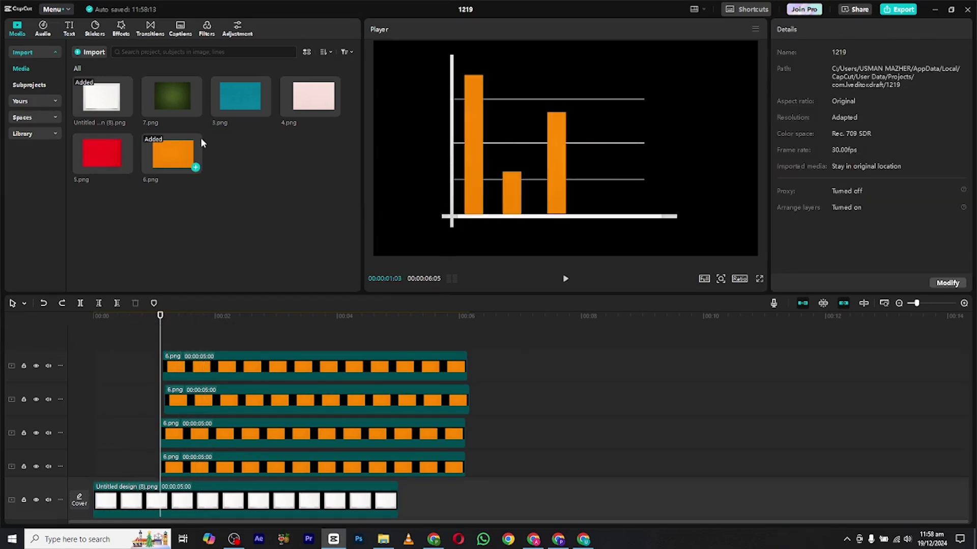
- Replace the fifth bar's clip with 7.png and the fourth bar's clip with 3.png, keeping the original video effects
left_click_drag(173, 101, 182, 355)
left_click(506, 354)
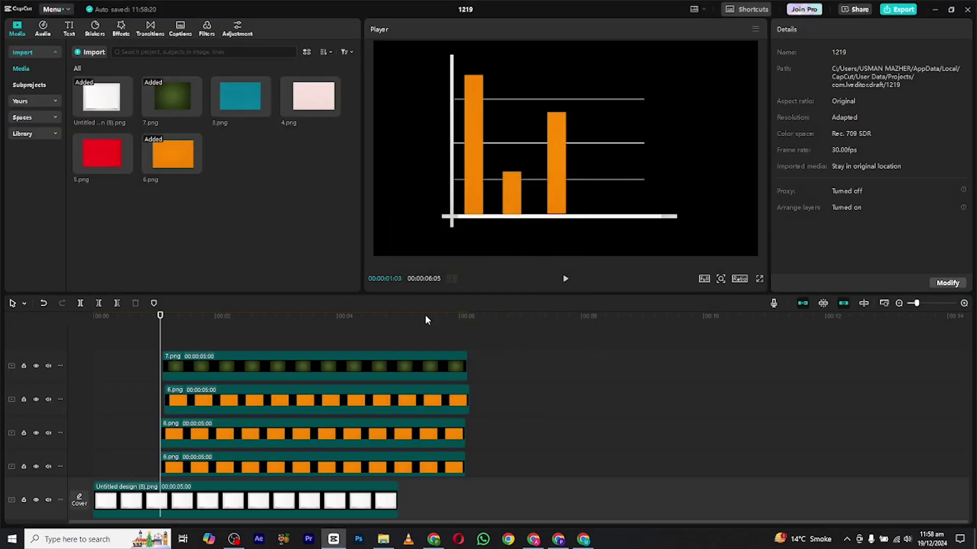
left_click_drag(161, 337, 213, 356)
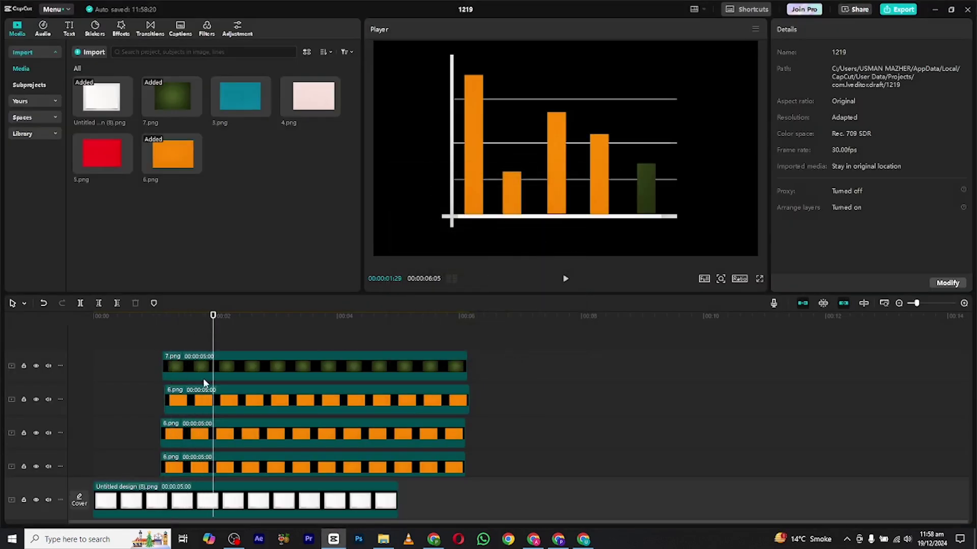
left_click(203, 405)
left_click_drag(242, 111, 246, 403)
left_click(518, 354)
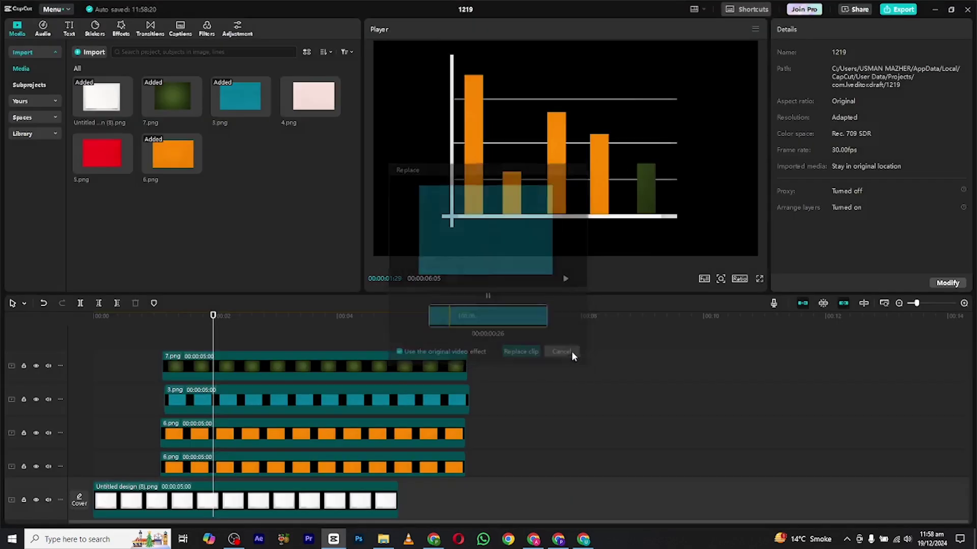
- Replace the third bar's clip with 5.png and the second bar's clip with 4.png, keeping the original video effects
left_click_drag(91, 165, 225, 434)
left_click(519, 354)
left_click_drag(313, 97, 270, 425)
left_click(520, 355)
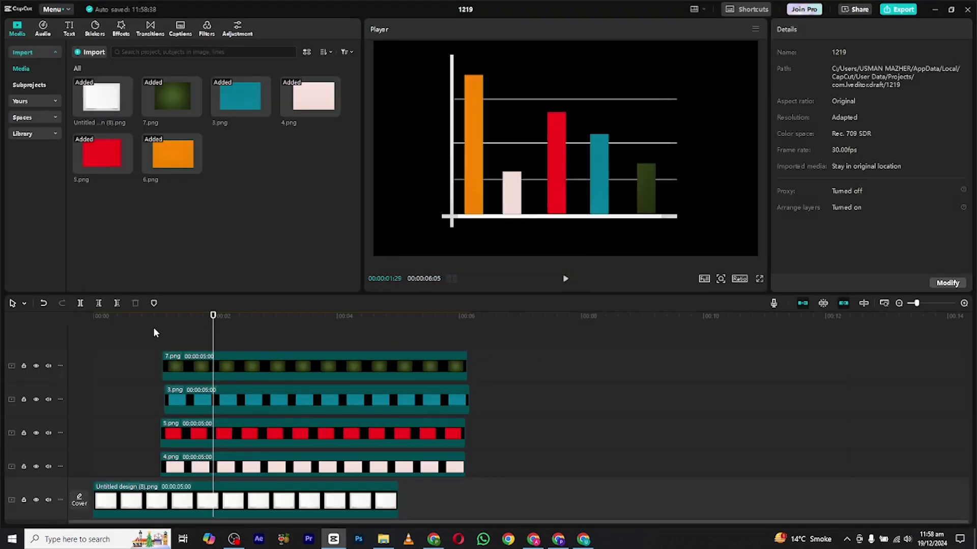
- Align the starts of all the coloured bar clips at 00:00:01:02 on the timeline
scroll(153, 331, "down", 1)
left_click_drag(168, 318, 94, 323)
scroll(112, 337, "down", 4)
scroll(128, 332, "up", 5)
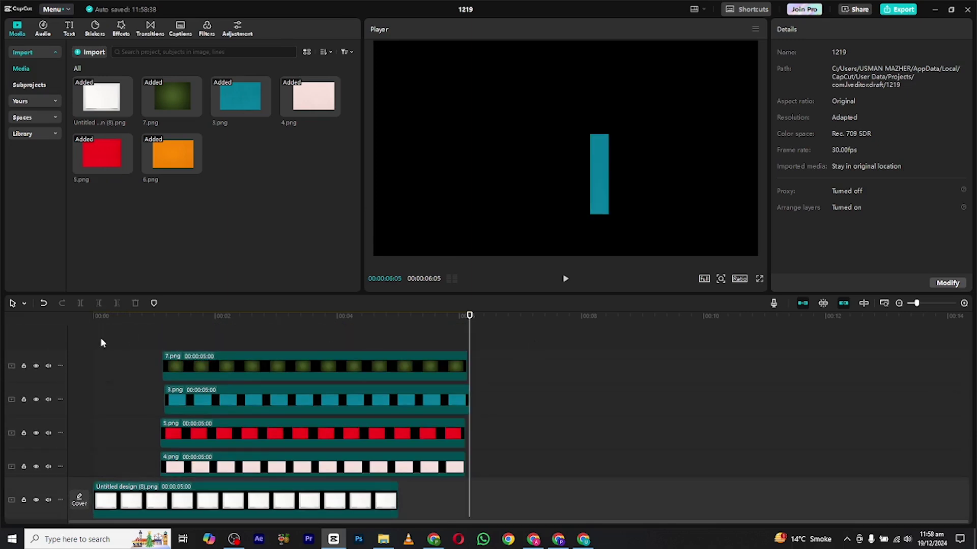
scroll(107, 340, "up", 3)
scroll(112, 339, "down", 2)
scroll(111, 340, "down", 2)
left_click_drag(148, 318, 163, 324)
left_click(180, 401)
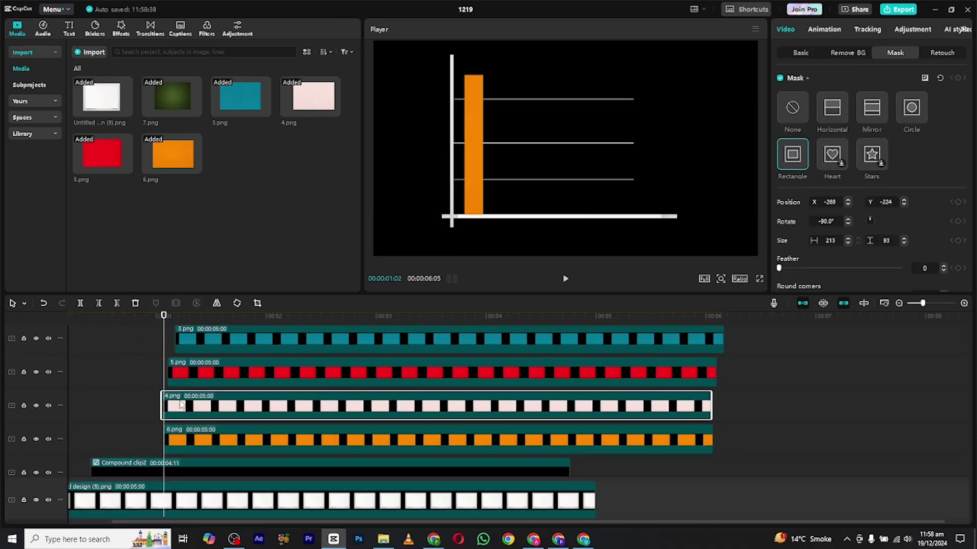
left_click_drag(180, 401, 206, 382)
left_click(797, 55)
left_click_drag(288, 366, 286, 366)
left_click_drag(210, 335, 201, 354)
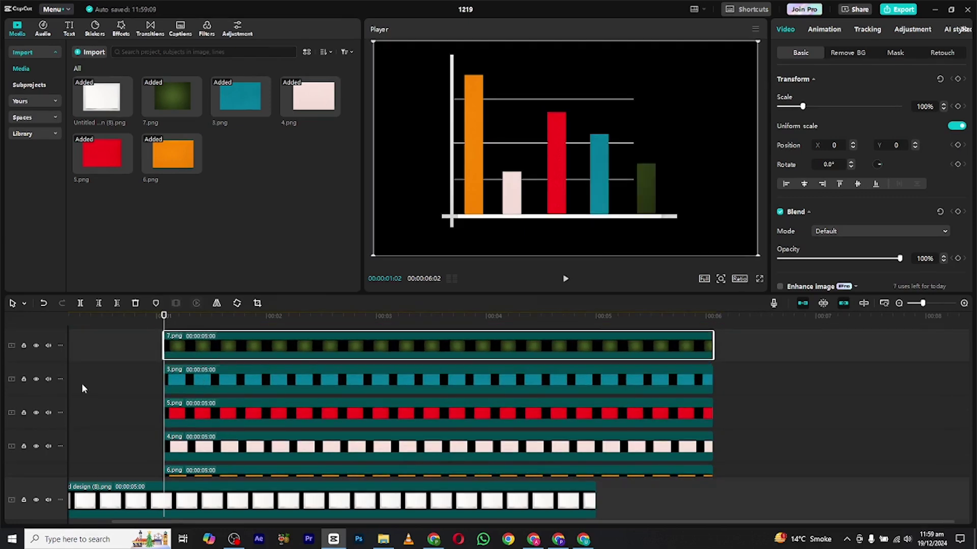
- Combine the five coloured bar clips into one compound clip
scroll(125, 369, "up", 1)
scroll(125, 368, "down", 4)
left_click_drag(380, 349, 229, 453)
right_click(229, 453)
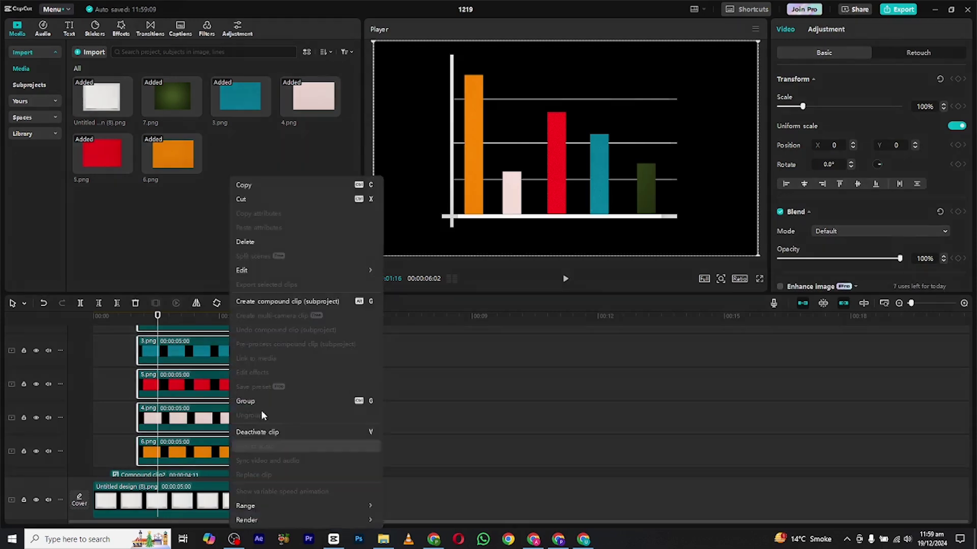
left_click(294, 301)
- Apply an inverted Horizontal mask to the bars' compound clip at 00:00:01:03 and lower its edge to the horizontal axis
left_click(900, 55)
left_click(845, 112)
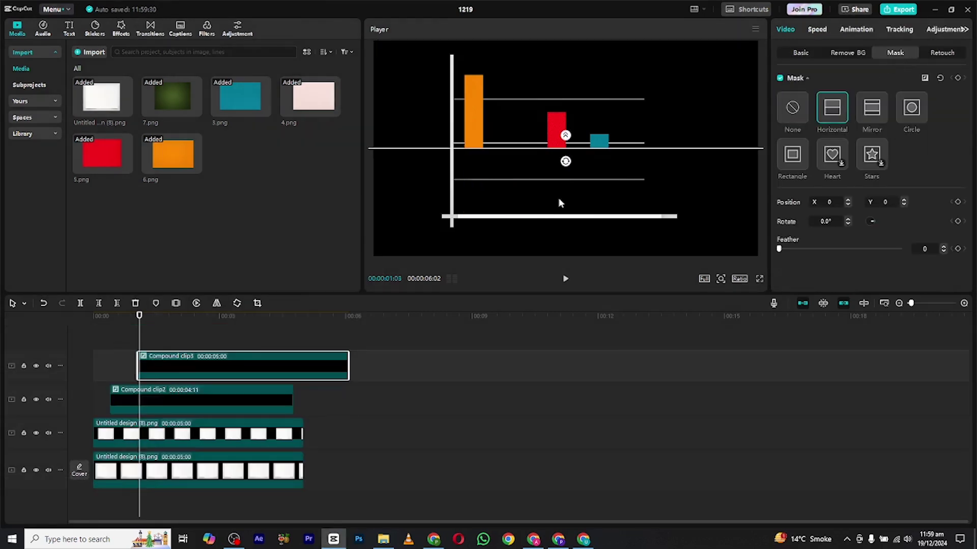
left_click(926, 79)
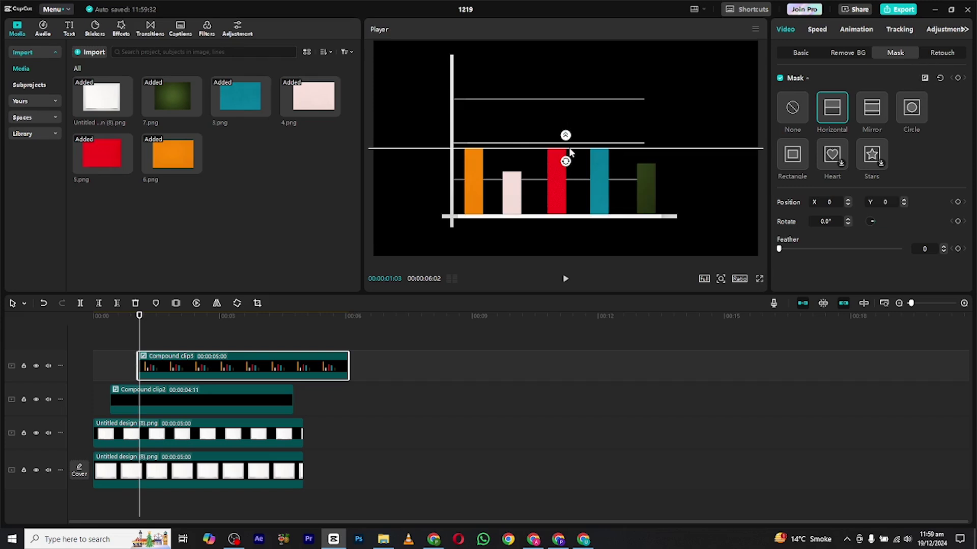
left_click_drag(569, 150, 581, 216)
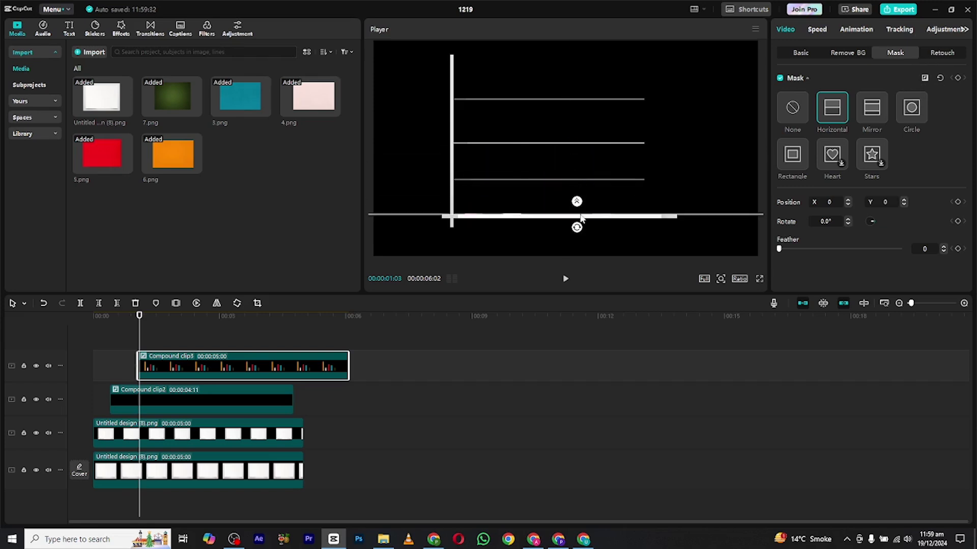
- Raise the bars' mask edge above the tallest bar just before the two-second mark and play the reveal from the start
scroll(165, 334, "up", 3)
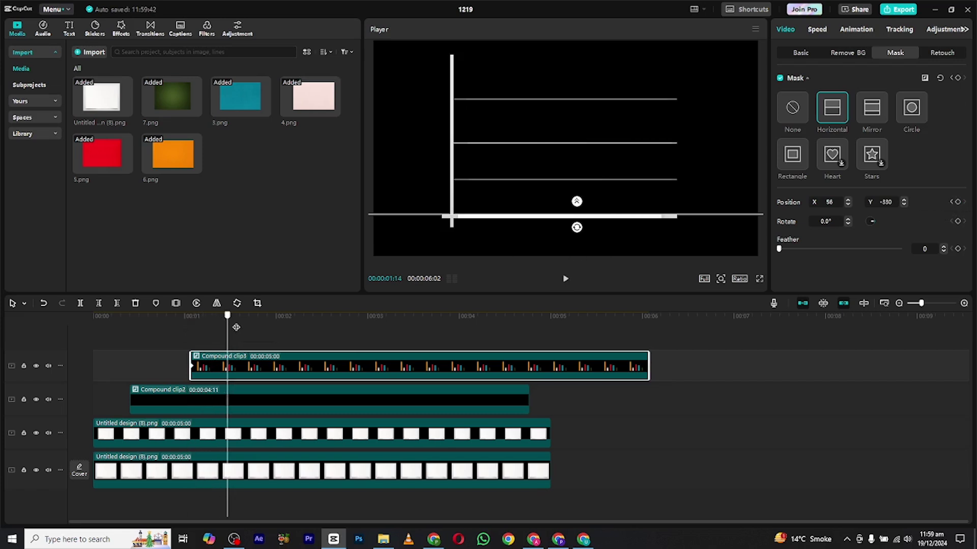
left_click_drag(265, 327, 276, 328)
left_click_drag(639, 227, 660, 61)
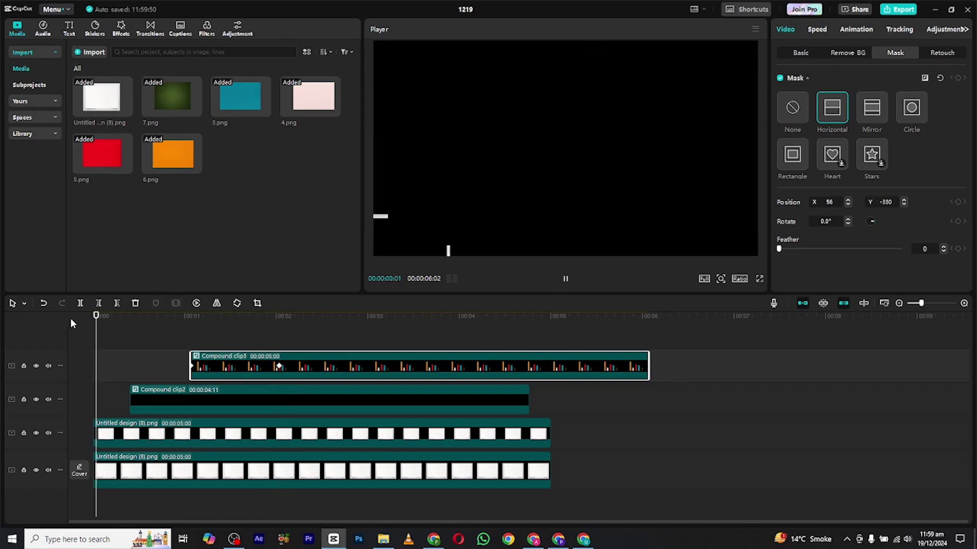
key("space")
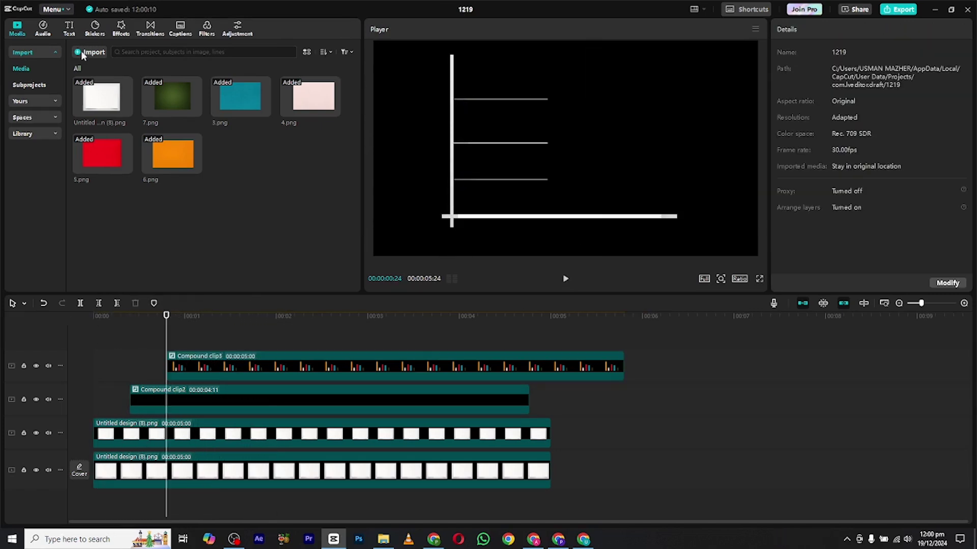
- Add a default text reading 1991, shrink it and place it below the horizontal axis under the orange bar
left_click(70, 27)
left_click(109, 83)
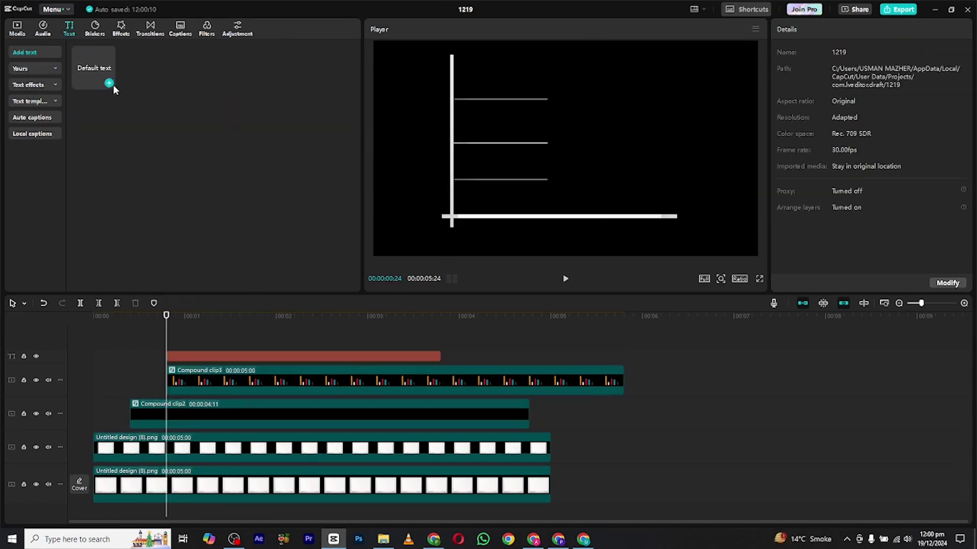
left_click(519, 161)
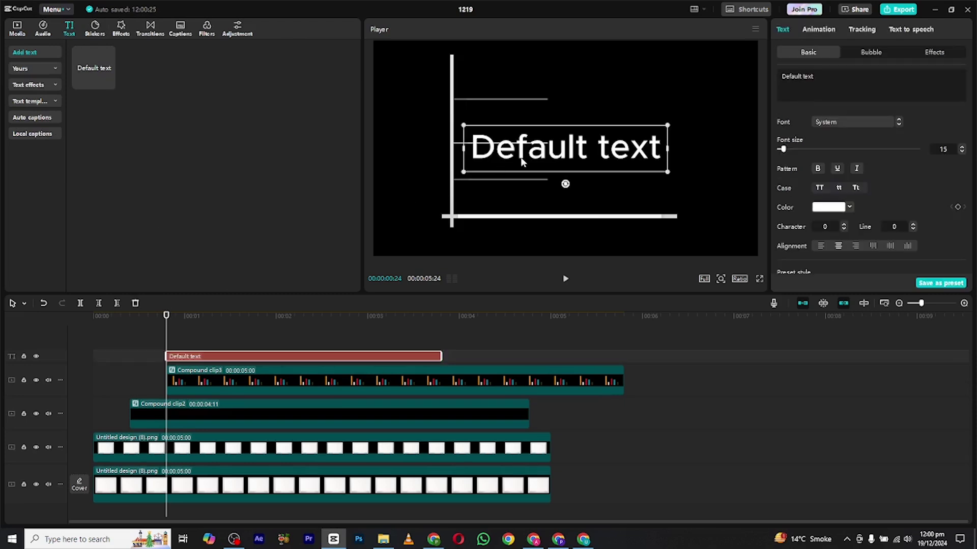
key("ctrl+a")
type("1991")
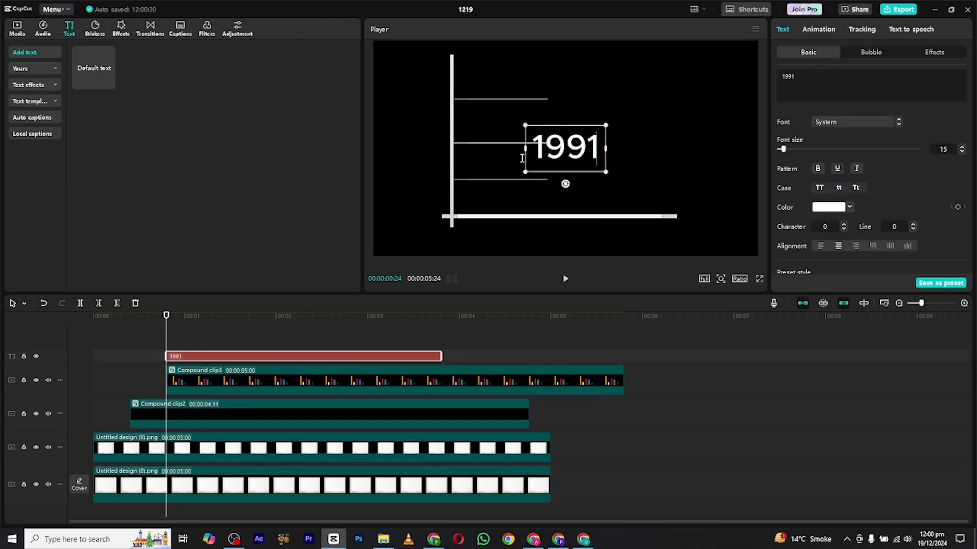
left_click_drag(606, 125, 593, 133)
left_click_drag(167, 315, 173, 316)
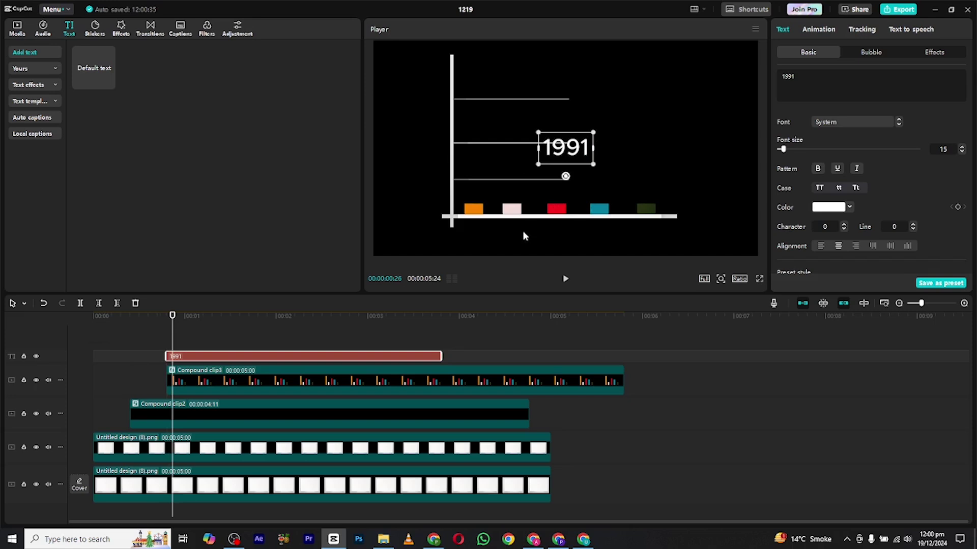
left_click_drag(557, 153, 498, 220)
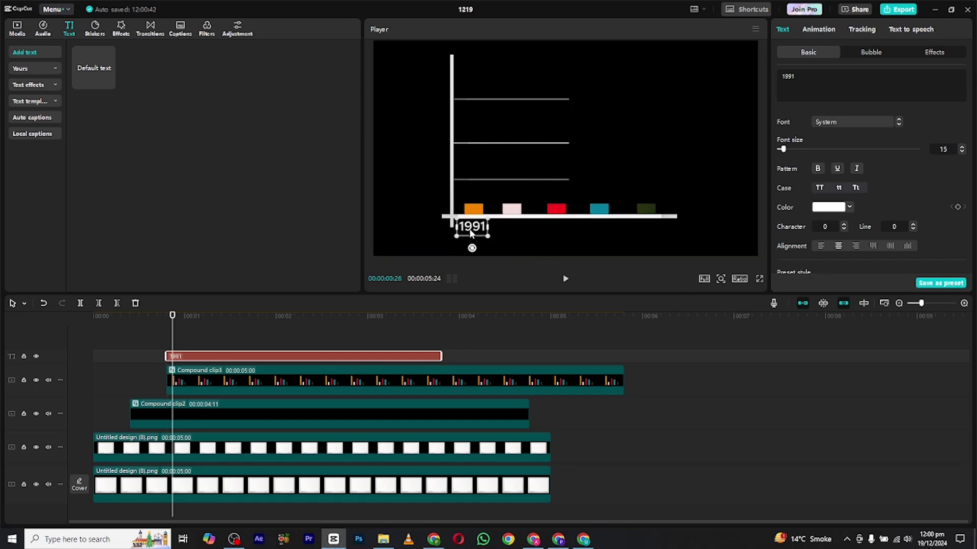
- Apply the Type 2 entrance animation to the 1991 label with a duration of 0.7 s
left_click(819, 30)
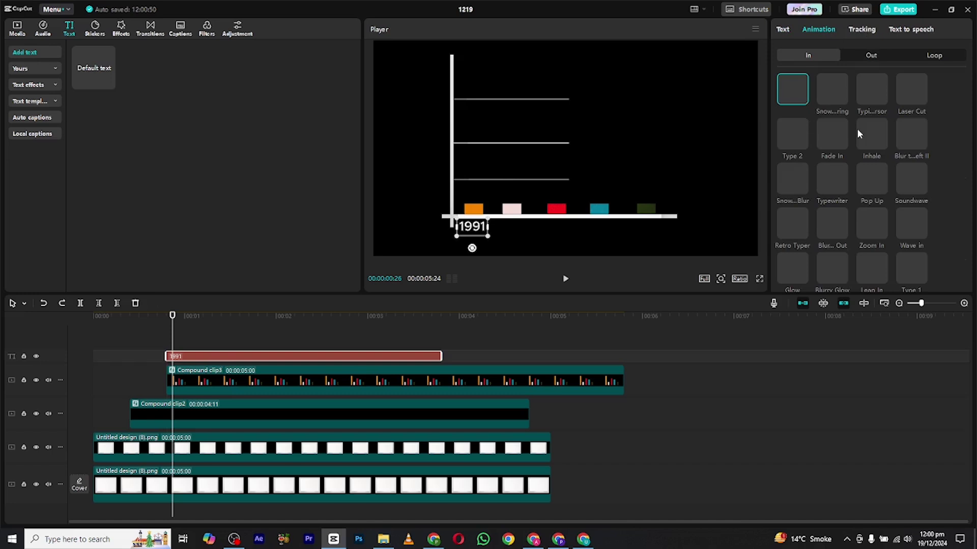
left_click(800, 148)
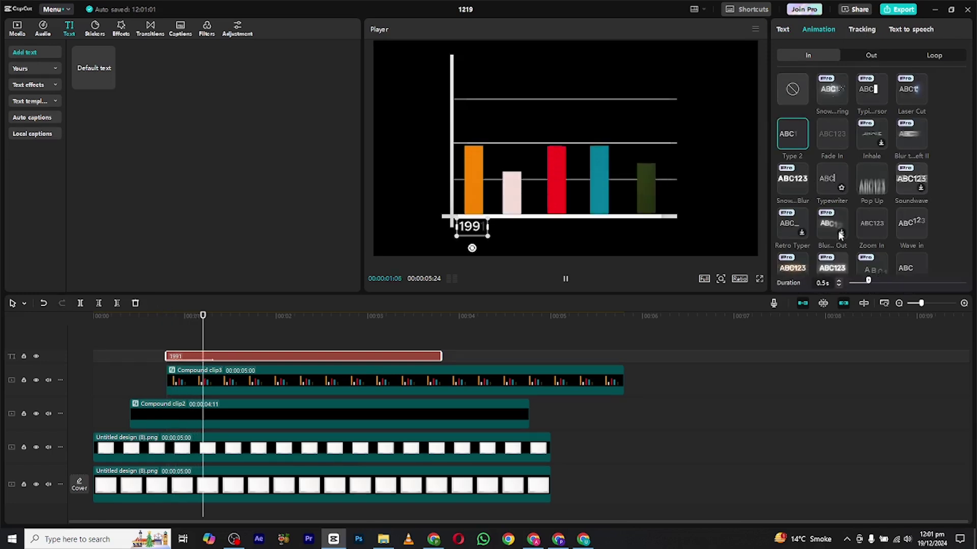
left_click_drag(885, 286, 878, 284)
- Duplicate the year label twice, changing the copies to 1992 and 1993 and placing them along the axis after 1991
left_click_drag(232, 352, 230, 349)
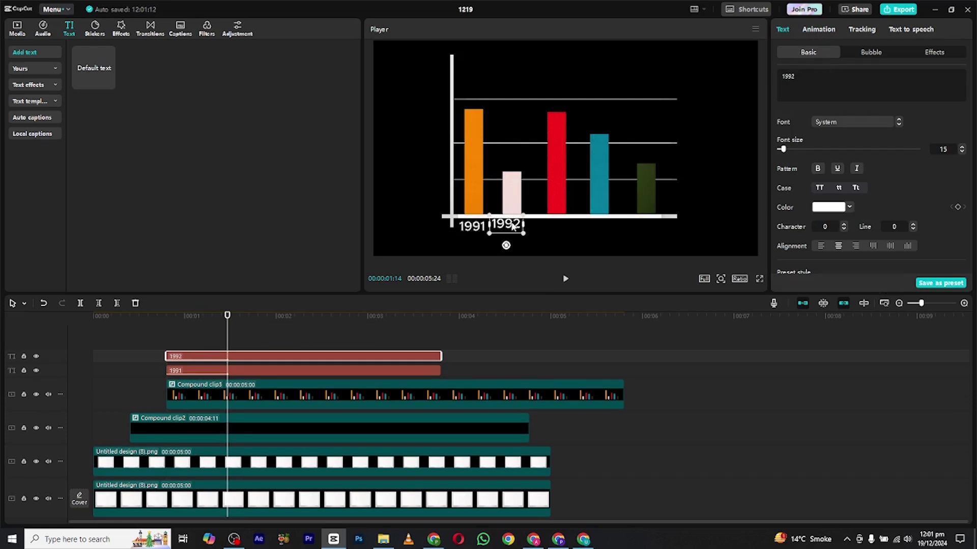
left_click_drag(227, 357, 229, 346)
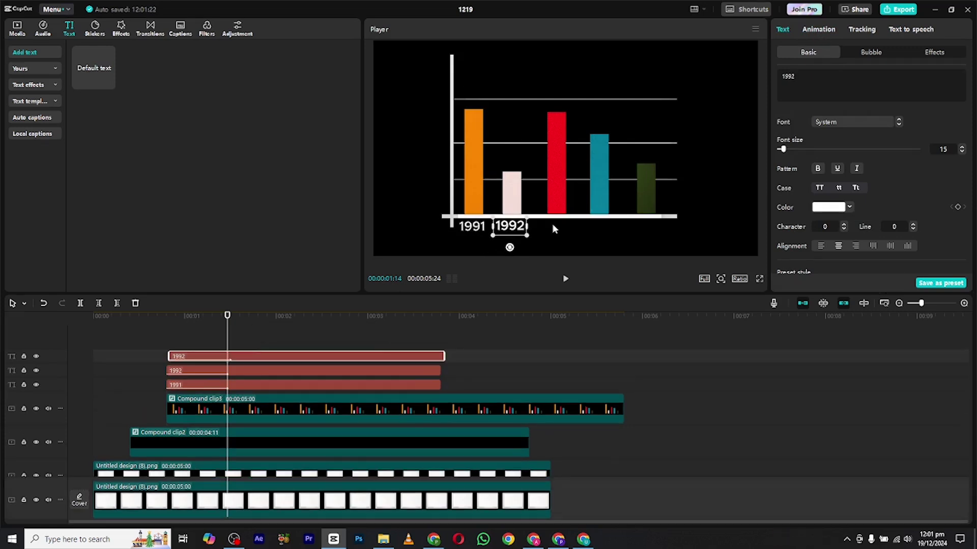
left_click(552, 224)
left_click(360, 356)
left_click_drag(507, 230, 539, 230)
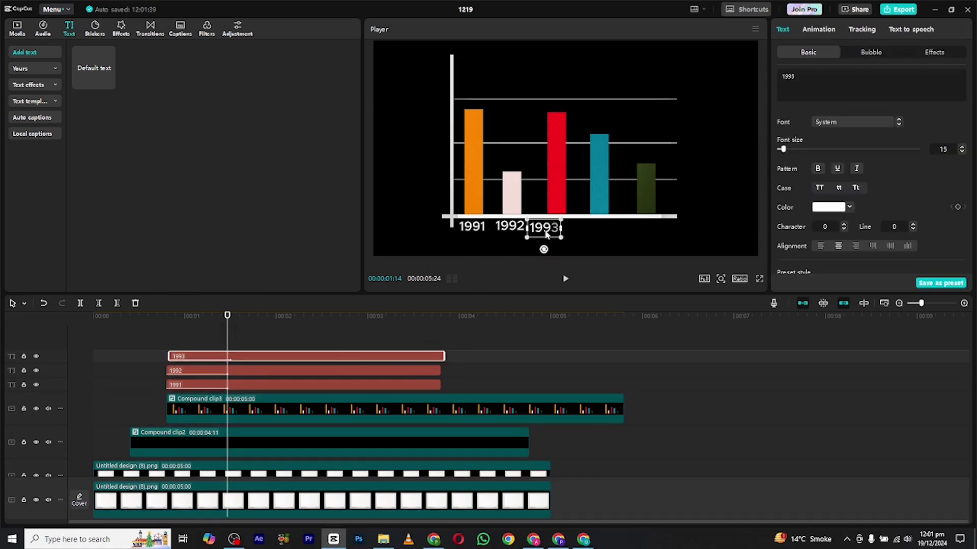
- Duplicate the year label twice more as 1994 and 1995 and position the labels under the third, fourth and fifth bars
left_click(509, 226)
left_click_drag(260, 357, 259, 346)
left_click_drag(554, 230, 591, 232)
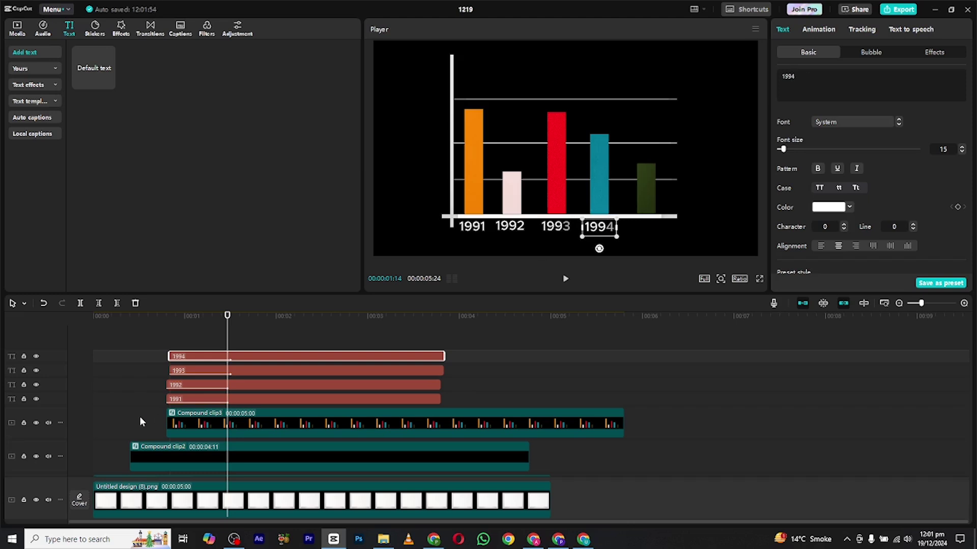
left_click_drag(197, 356, 201, 344)
left_click_drag(604, 227, 649, 228)
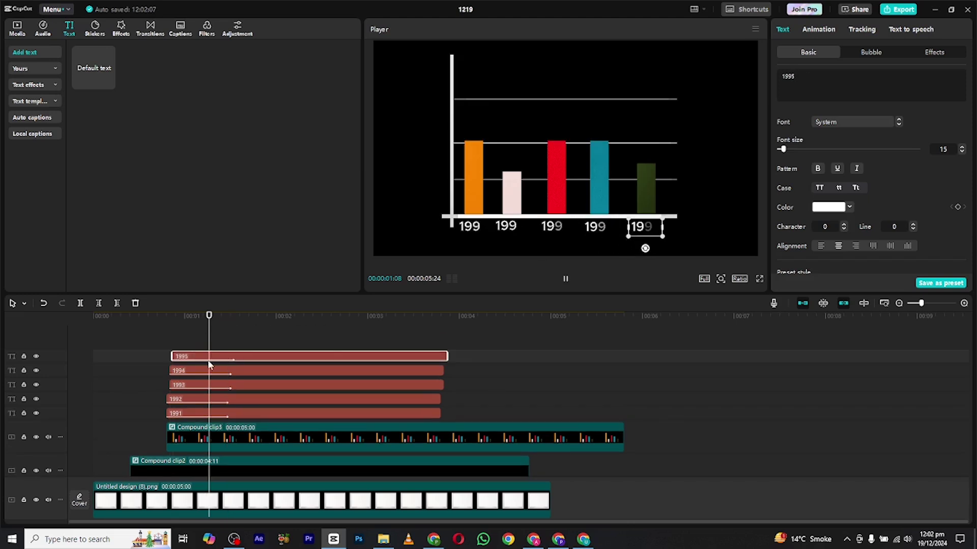
- Shorten the 1995 label's entrance animation to 0.5 s
key("space")
left_click(819, 29)
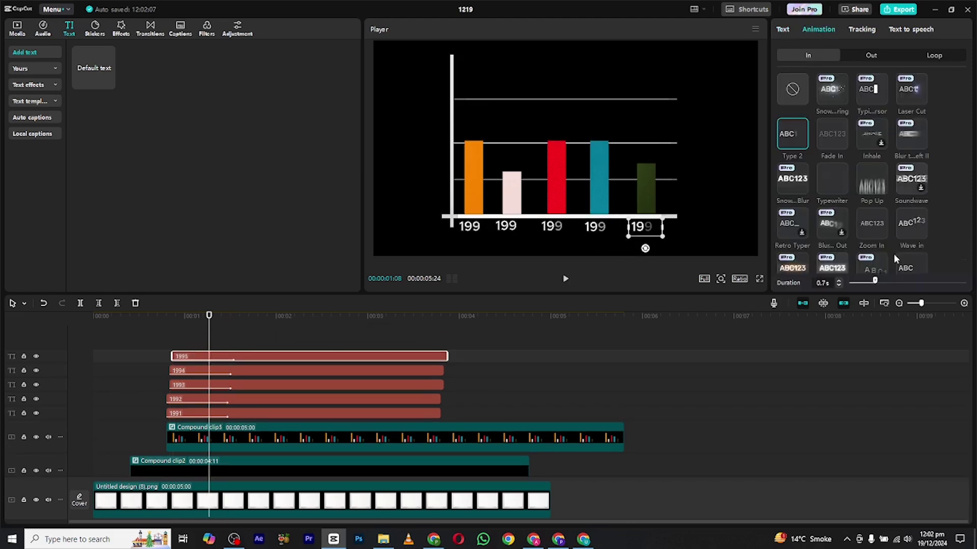
left_click(868, 283)
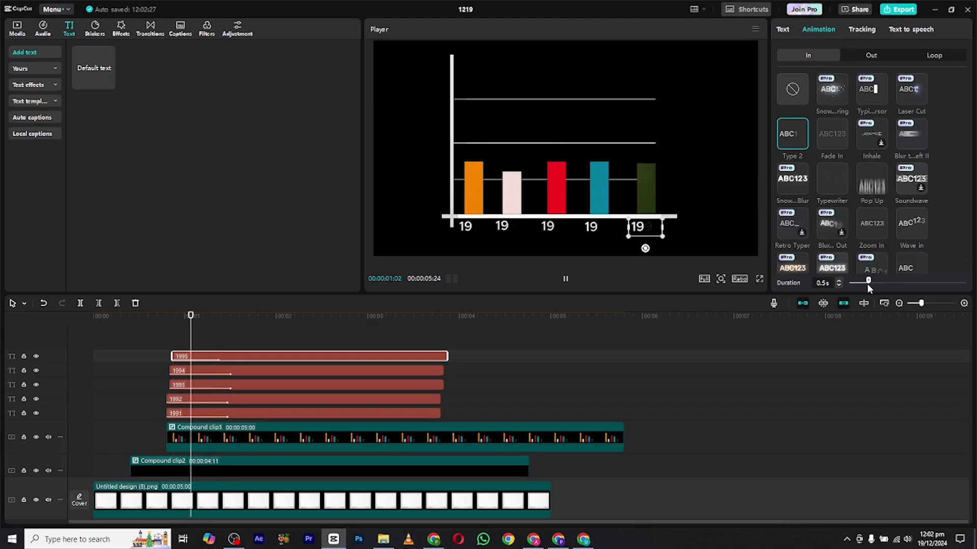
- Shorten the entrance animations of the 1994, 1993 and 1992 labels, setting the 1992 label's duration to 0.4 s
left_click(407, 370)
left_click(819, 29)
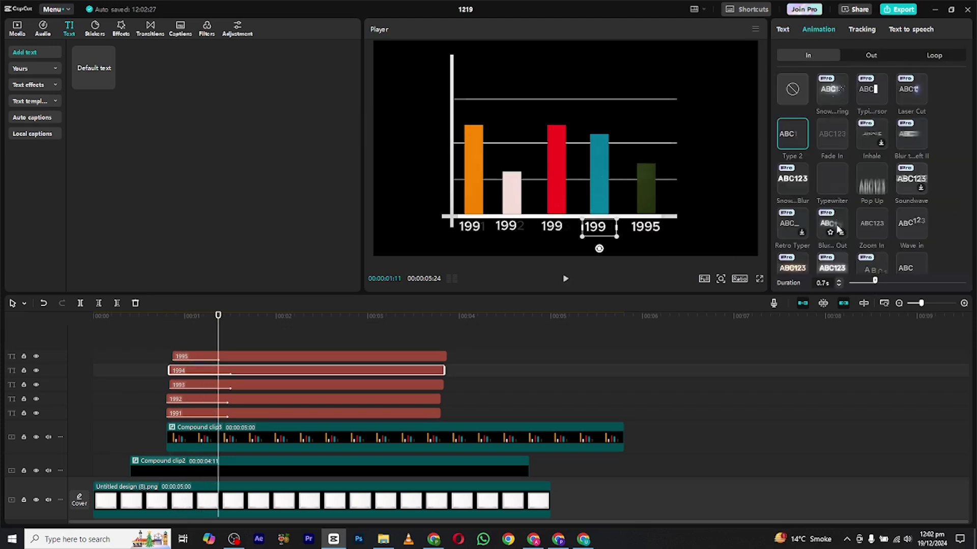
left_click(552, 227)
left_click(830, 32)
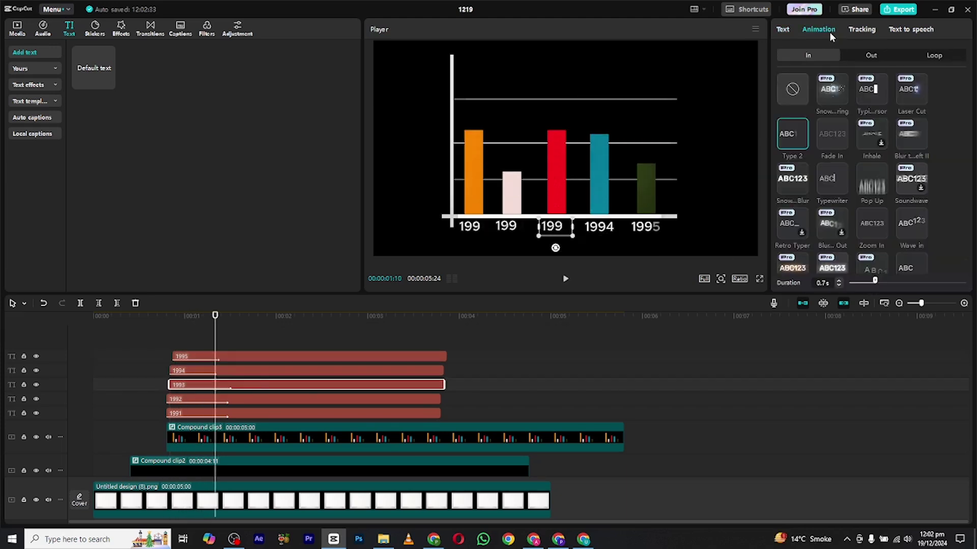
left_click(262, 402)
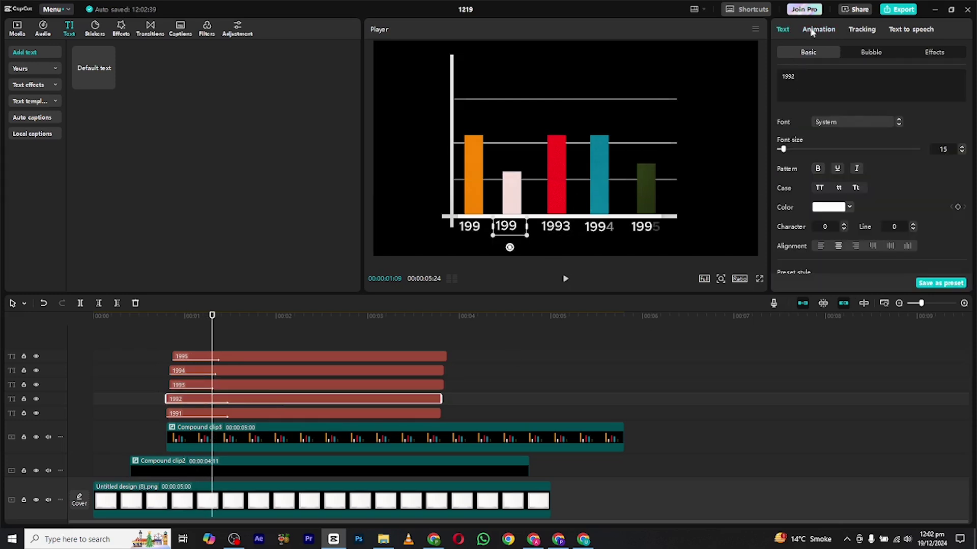
left_click(819, 30)
left_click_drag(867, 281, 863, 282)
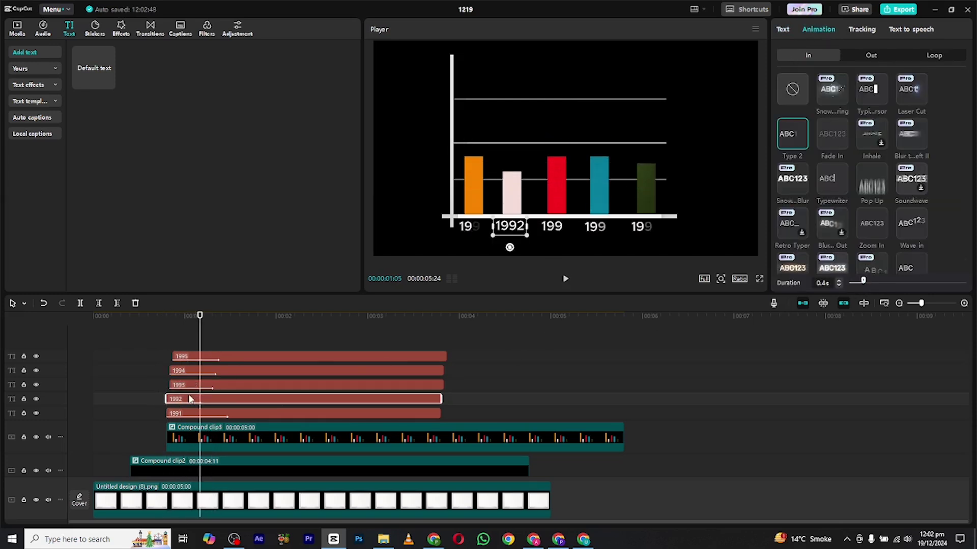
- Align the starts of all the year label clips with the bars' compound clip at 00:00:00:24 and play back the animation
left_click(161, 320)
scroll(183, 339, "up", 3)
left_click(192, 331)
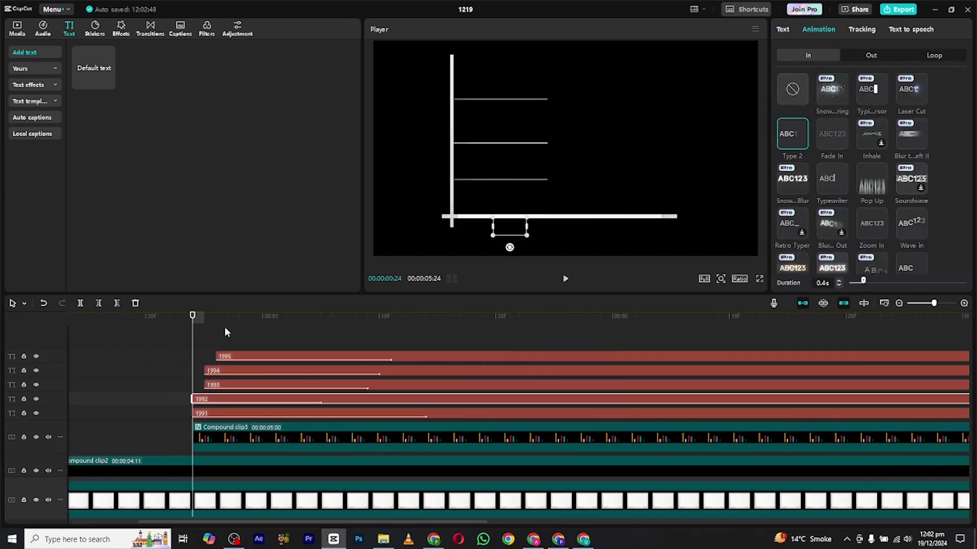
left_click(787, 29)
left_click_drag(218, 384, 208, 364)
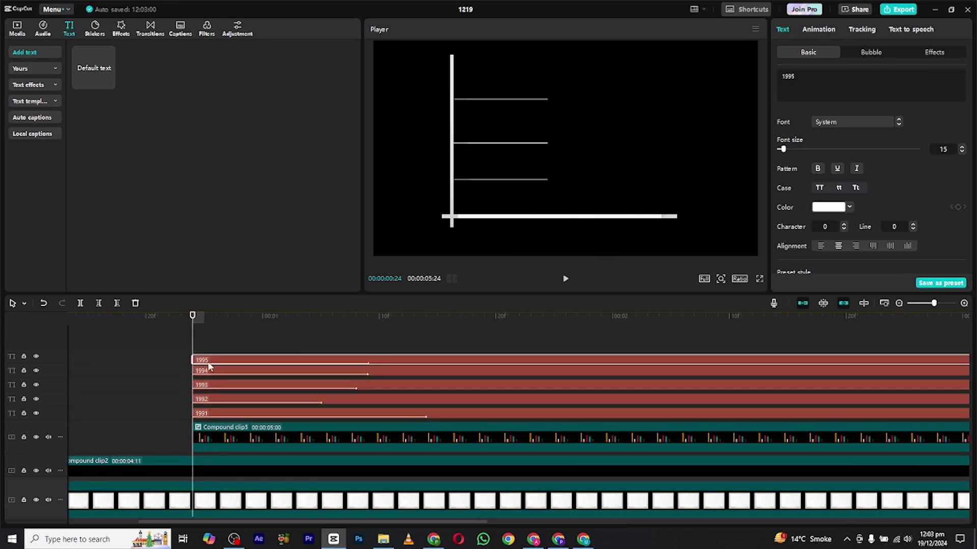
key("space")
scroll(168, 344, "down", 3)
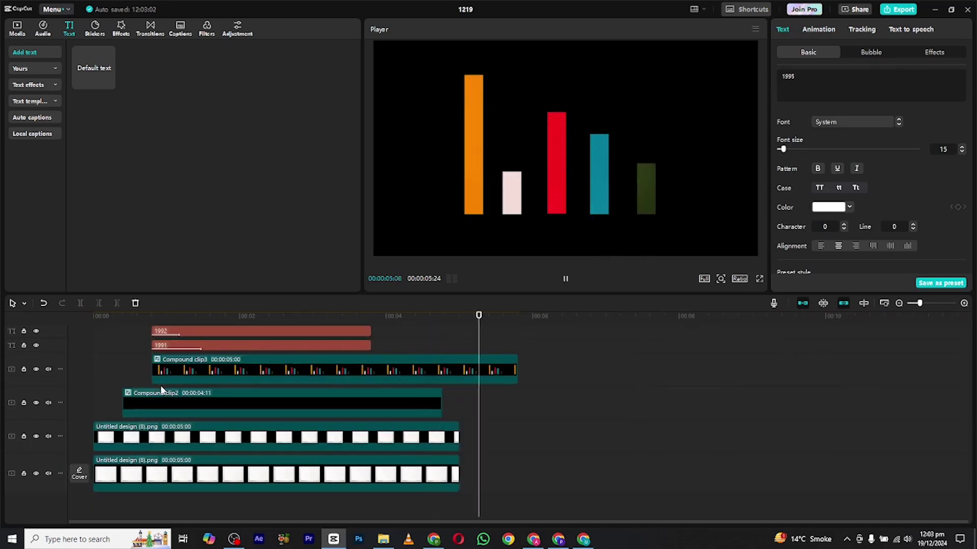
- Trim the two axis clips and the bars' compound clip so they end with the grid lines at 00:00:04:23
left_click_drag(434, 319, 442, 320)
left_click(435, 430)
left_click(117, 304)
left_click(435, 471)
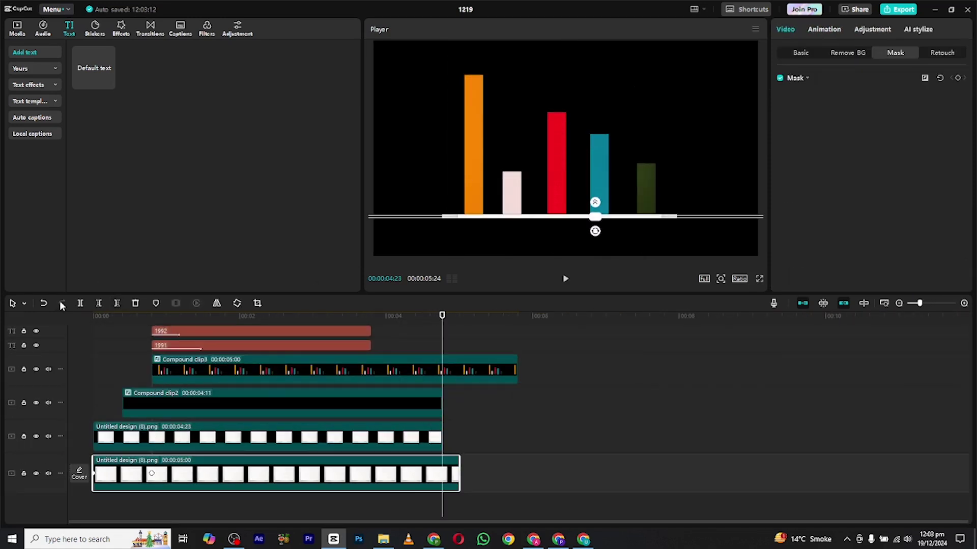
left_click(117, 303)
left_click(453, 376)
key("w")
- Extend all five year label clips so they end at 00:00:04:23 with the other clips
scroll(366, 421, "up", 2)
left_click_drag(375, 340, 440, 413)
scroll(435, 353, "up", 2)
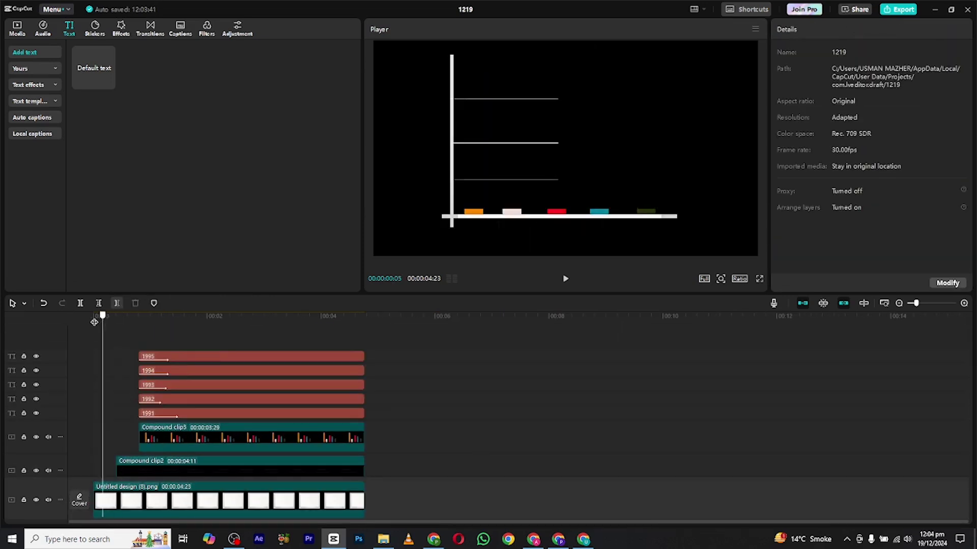
- Add the Edge Glow video effect at the start of the timeline and extend it to the end of the clips
left_click(129, 28)
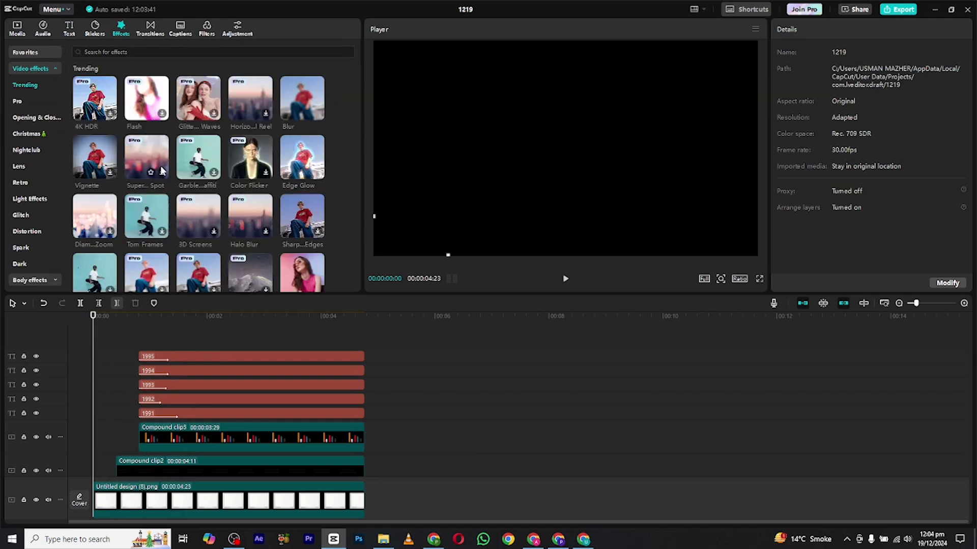
left_click_drag(154, 105, 94, 351)
left_click_drag(261, 356, 364, 356)
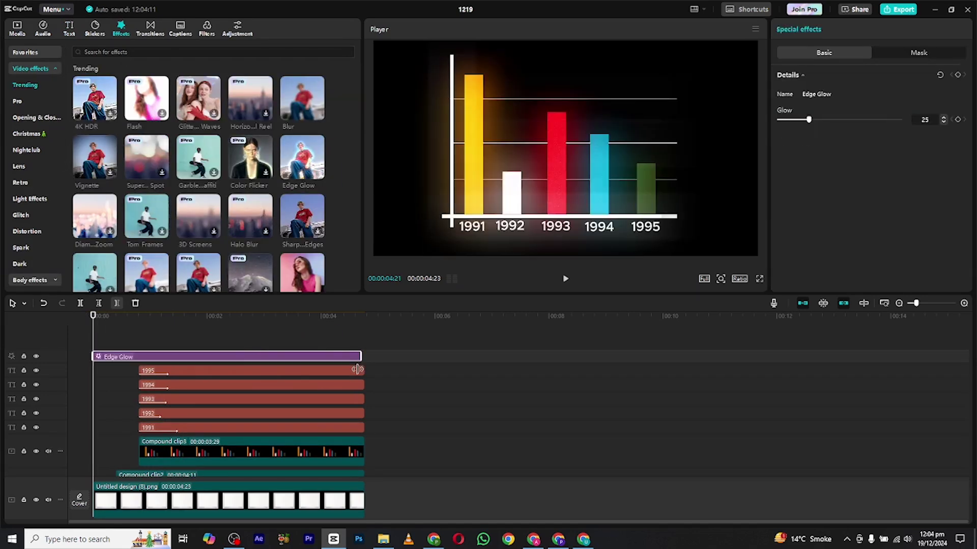
- Reduce the Edge Glow effect's Glow to 2 and play the finished graph from the start
left_click_drag(134, 329, 182, 335)
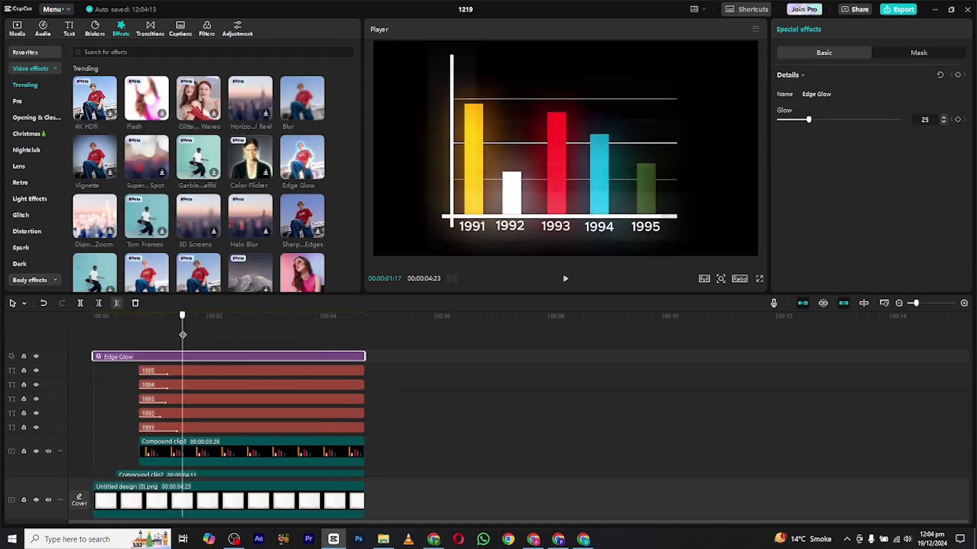
left_click_drag(815, 121, 782, 123)
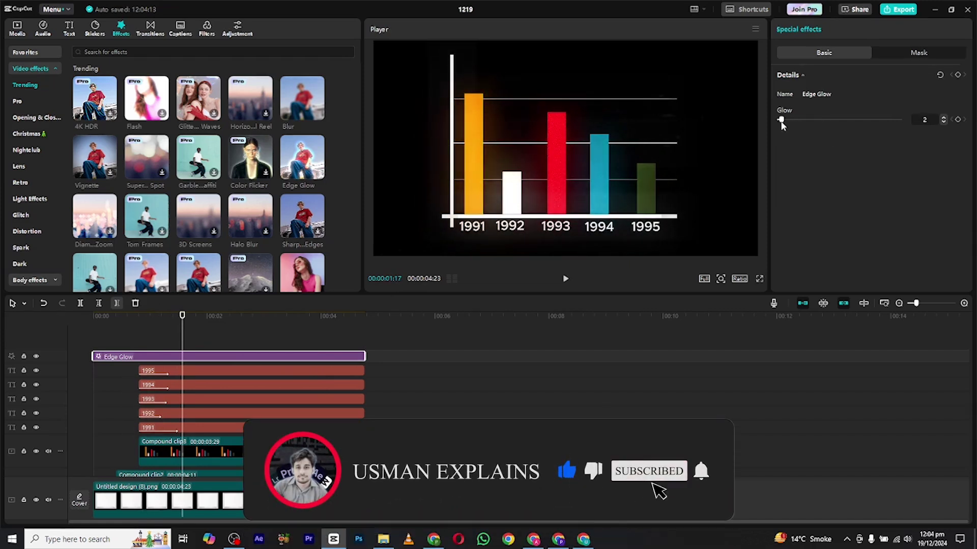
left_click(77, 319)
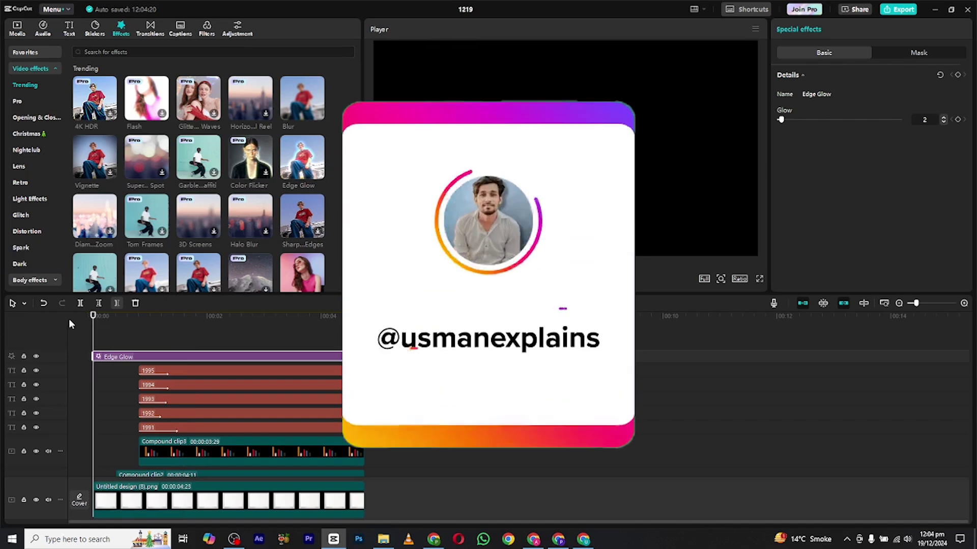
key("space")
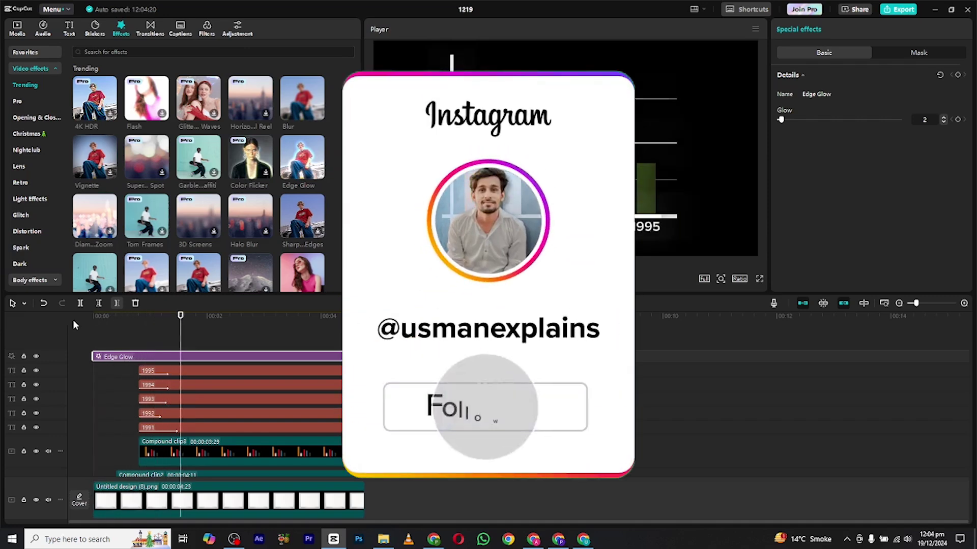